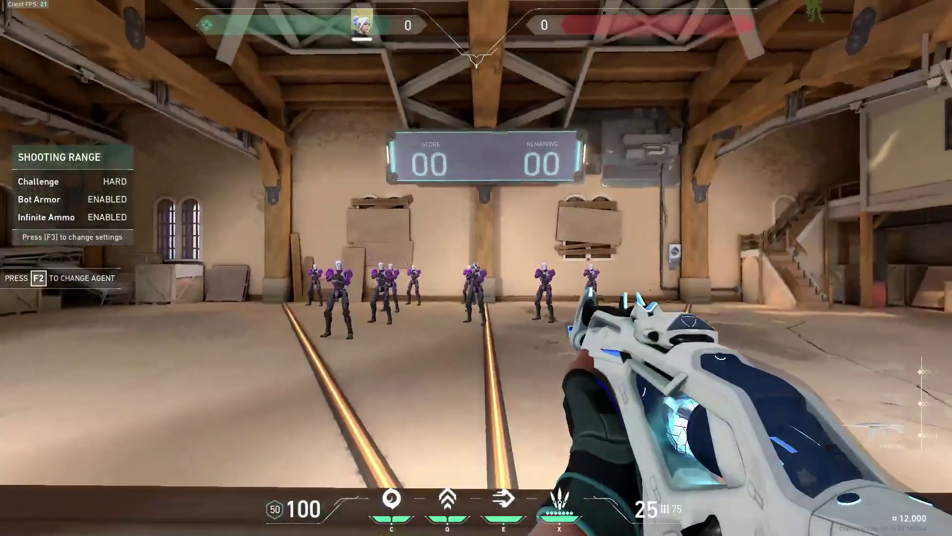
# Step: Shoot the practice bots in the Shooting Range while the frame rate shows
pyautogui.click(477, 268)
pyautogui.click(477, 267)
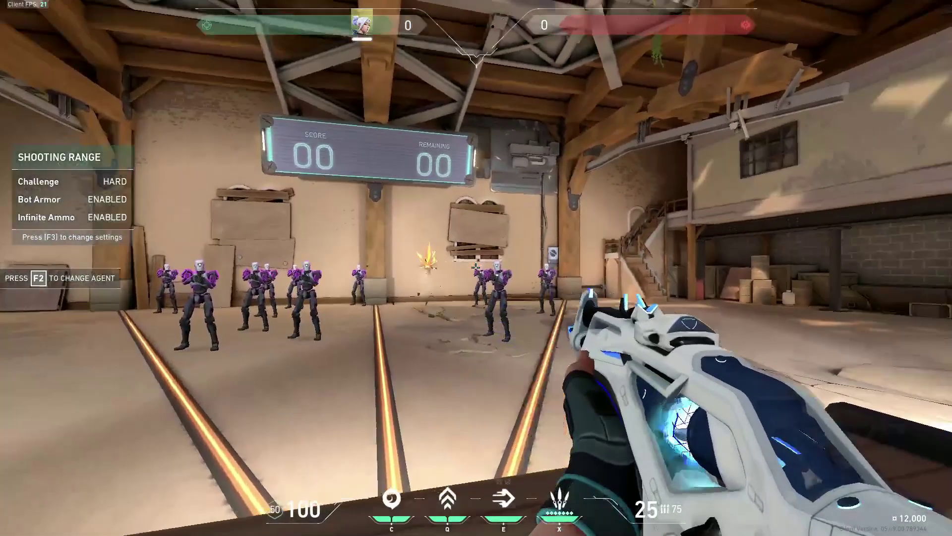
pyautogui.click(476, 267)
pyautogui.click(476, 268)
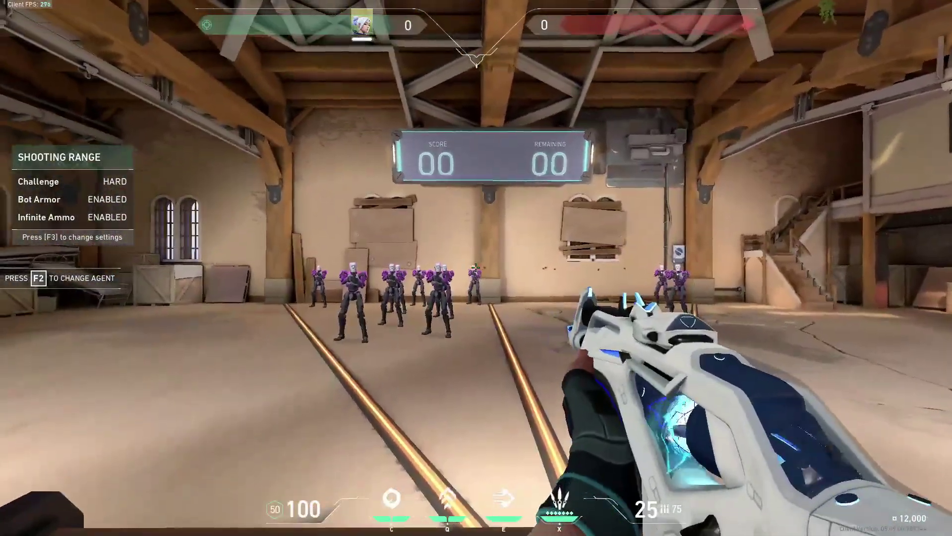
pyautogui.click(476, 268)
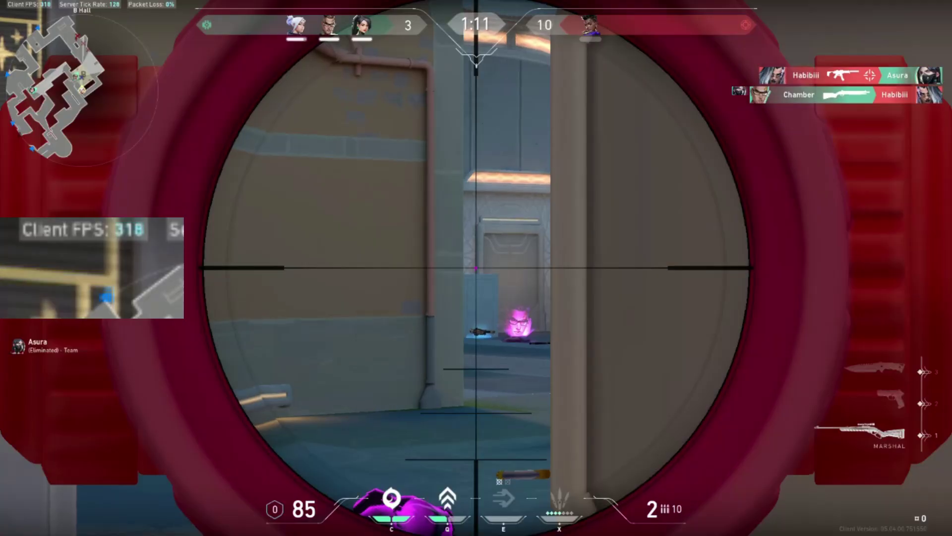
# Step: Scope in and out with the Marshal during the sniper round
pyautogui.rightClick(476, 268)
pyautogui.rightClick(476, 268)
pyautogui.rightClick(477, 268)
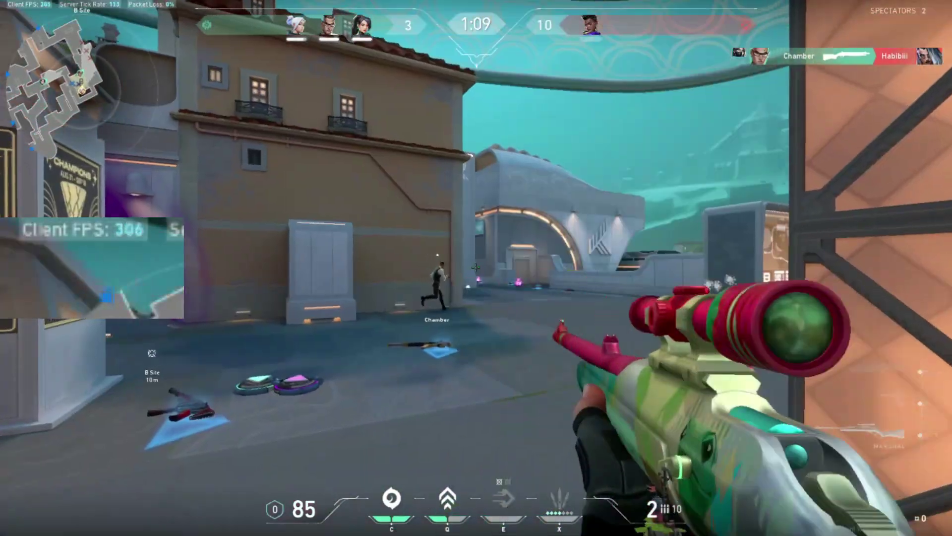
pyautogui.rightClick(476, 268)
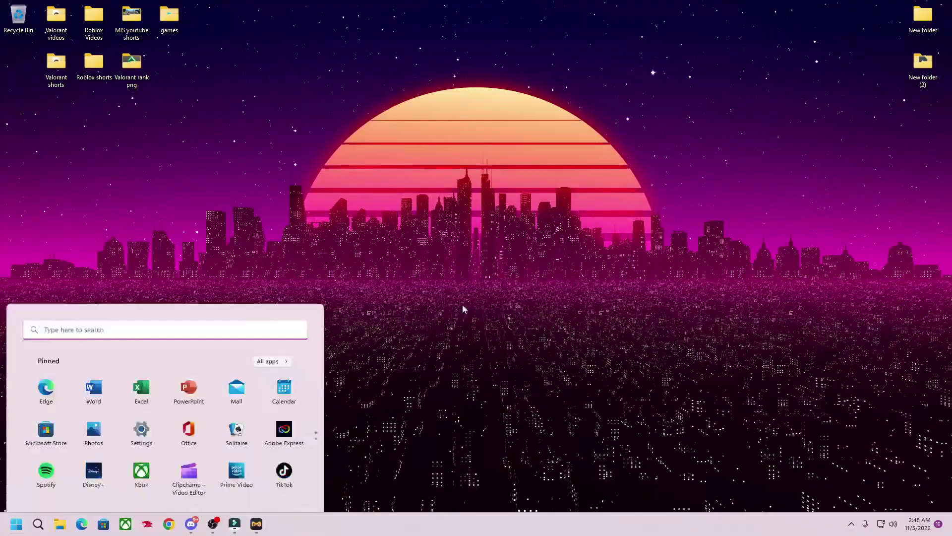
# Step: Search 'start' and scroll the Startup Apps list to confirm every app is off
pyautogui.write('start')
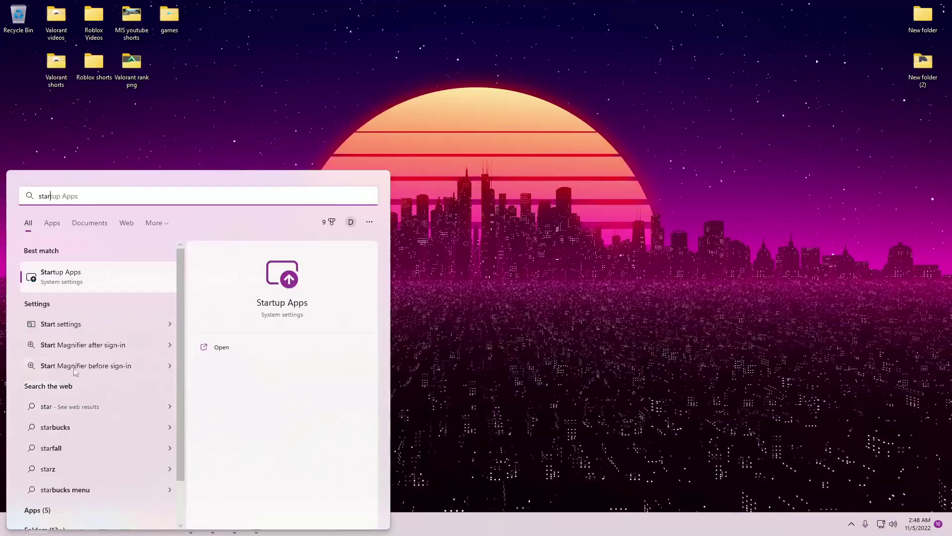
pyautogui.click(81, 287)
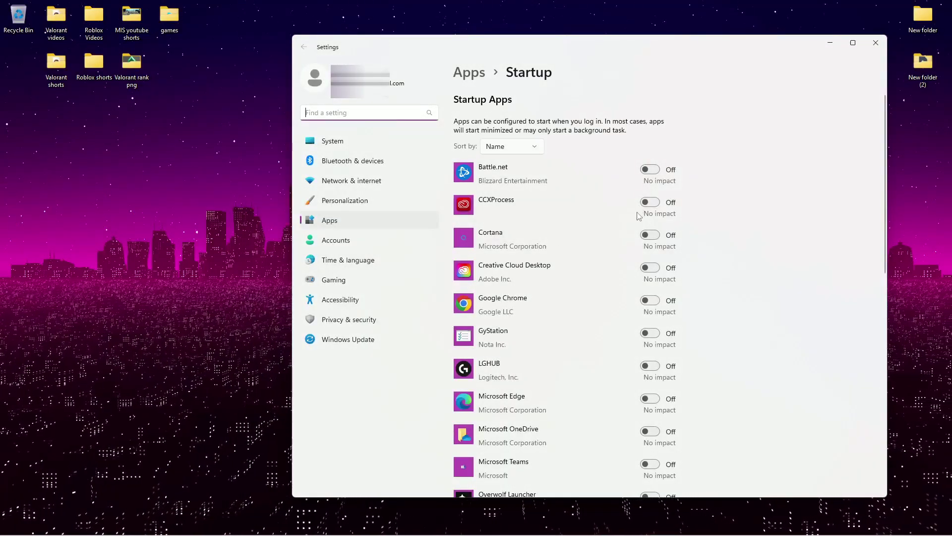
pyautogui.scroll(-6, 639, 216)
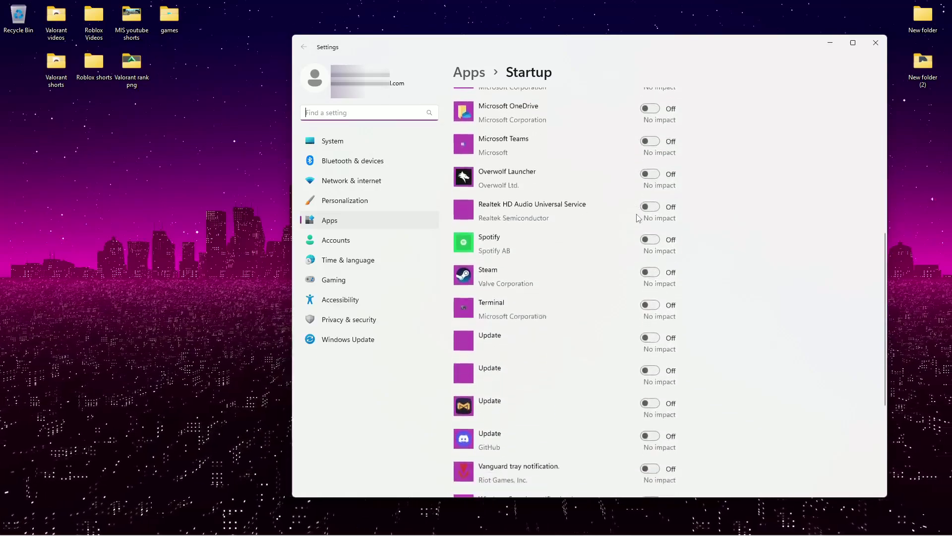
pyautogui.scroll(-5, 638, 217)
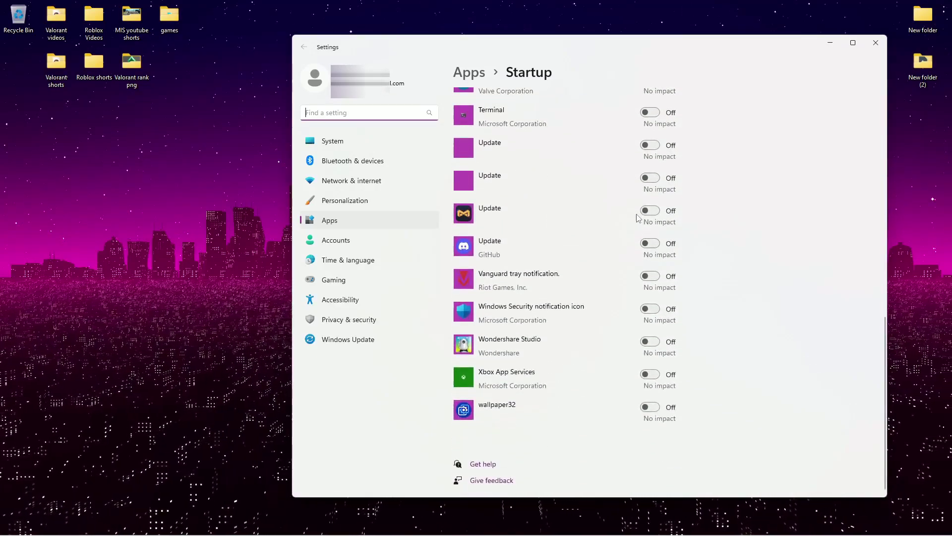
pyautogui.scroll(2, 587, 353)
pyautogui.scroll(-2, 587, 352)
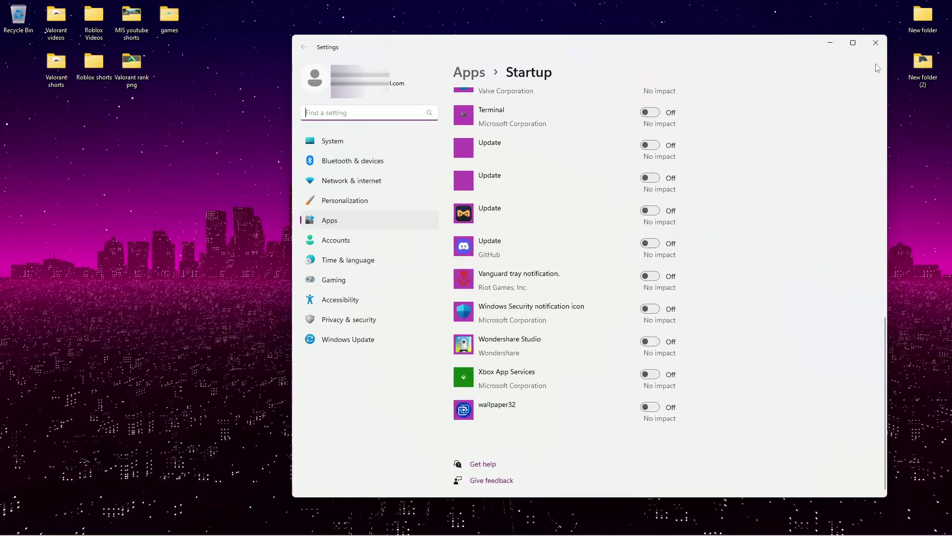
# Step: Close Settings and dismiss the Start button's power menu without shutting down
pyautogui.click(876, 43)
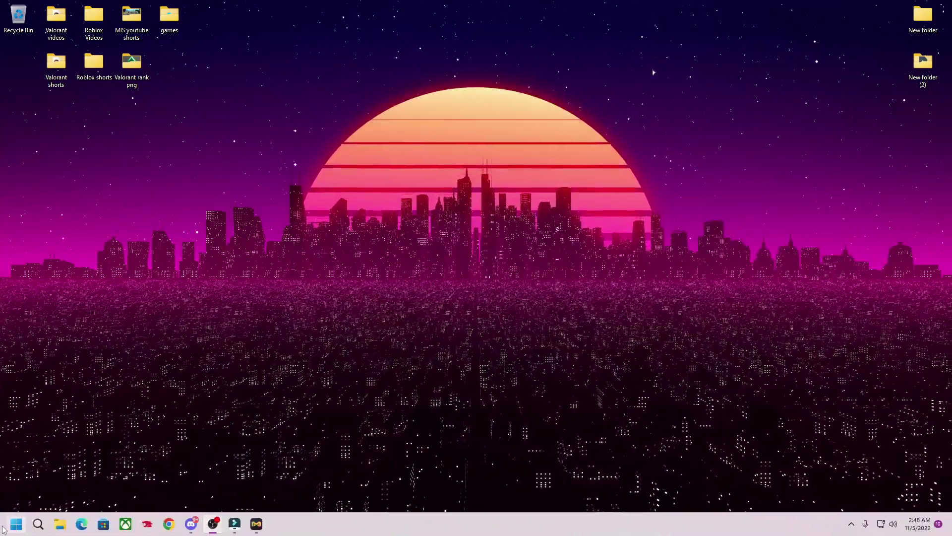
pyautogui.rightClick(4, 529)
pyautogui.moveTo(74, 484)
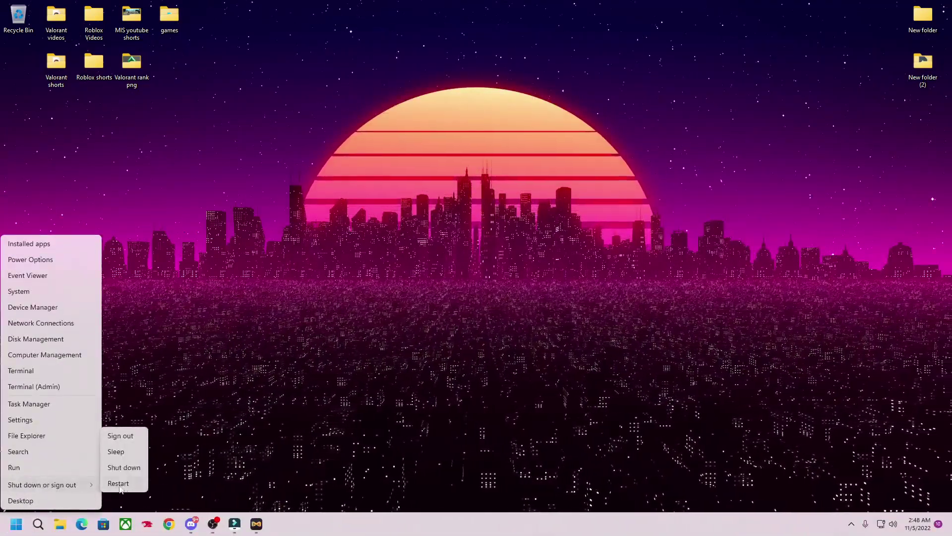
pyautogui.click(247, 490)
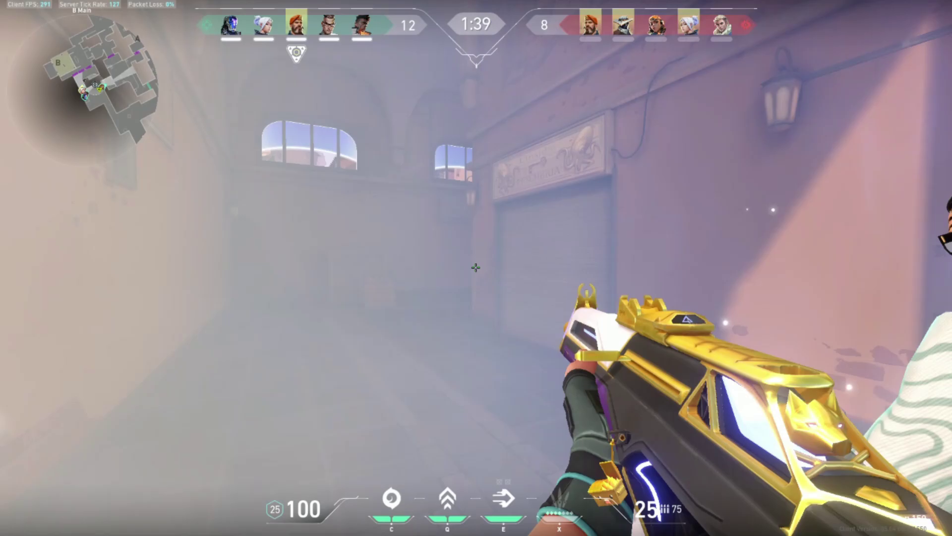
# Step: Advance out of the smoke, shoot the enemy ahead and switch to the knife
pyautogui.press('w')
pyautogui.click(475, 267)
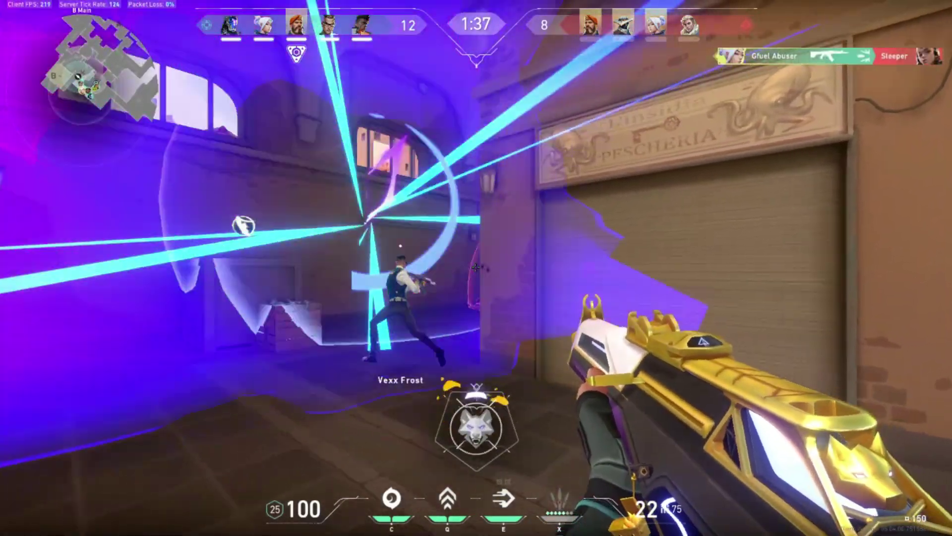
pyautogui.press('w')
pyautogui.press('3')
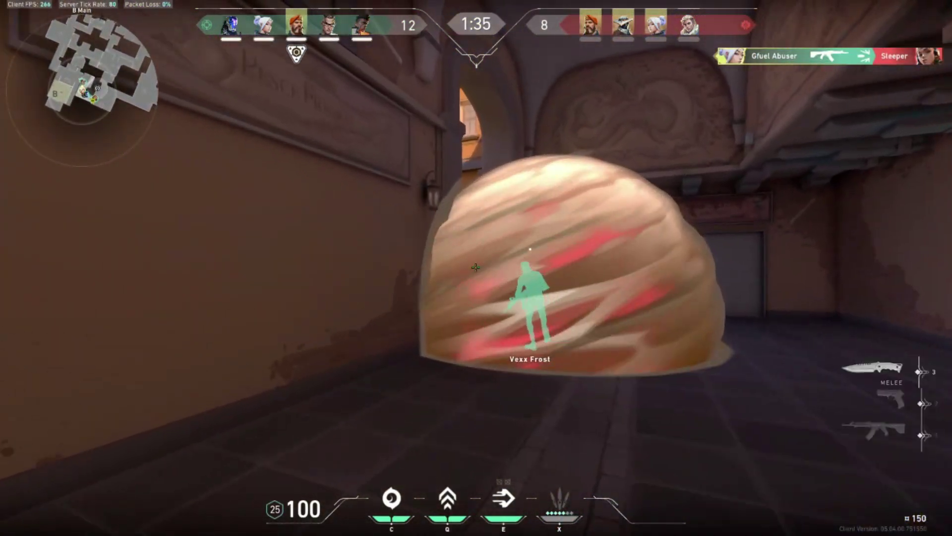
# Step: Swap back to the Vandal, fire three bursts, reload and ready Jett's dash
pyautogui.press('1')
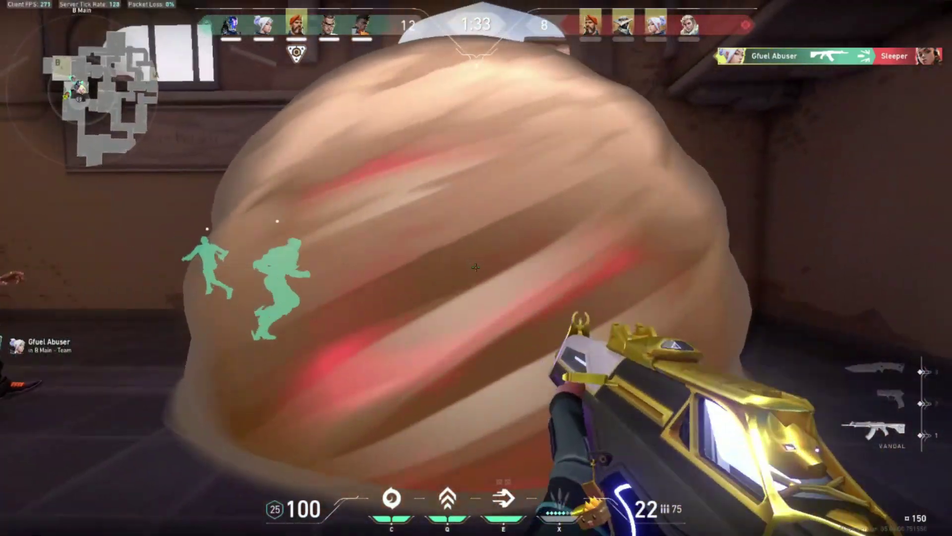
pyautogui.click(476, 268)
pyautogui.click(475, 267)
pyautogui.click(476, 268)
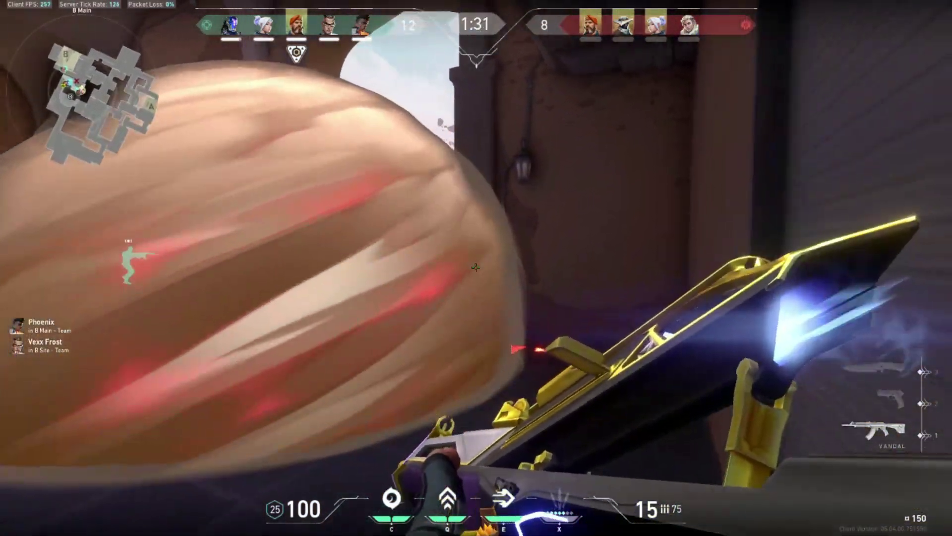
pyautogui.press('r')
pyautogui.press('e')
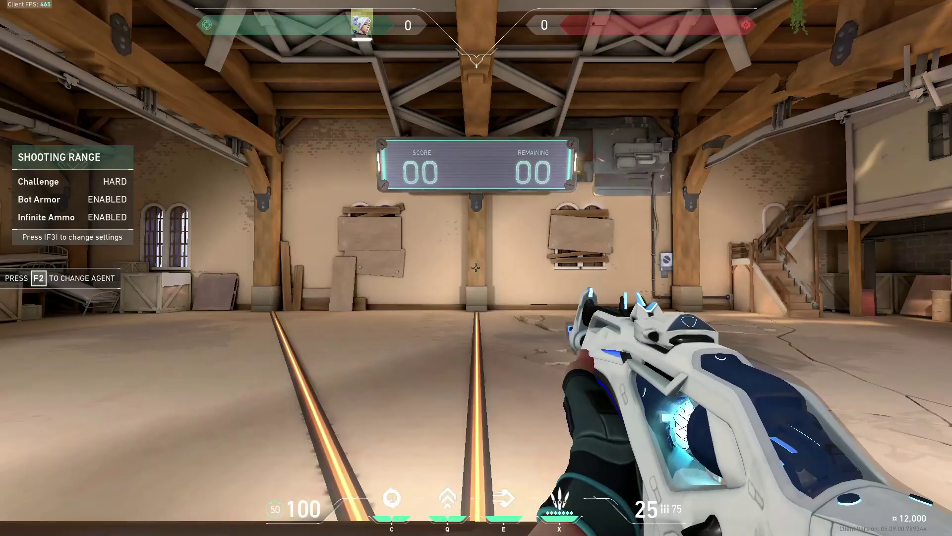
# Step: Keep NVIDIA Reflex Low Latency at On + Boost, then show the Graphics Quality settings
pyautogui.press('Escape')
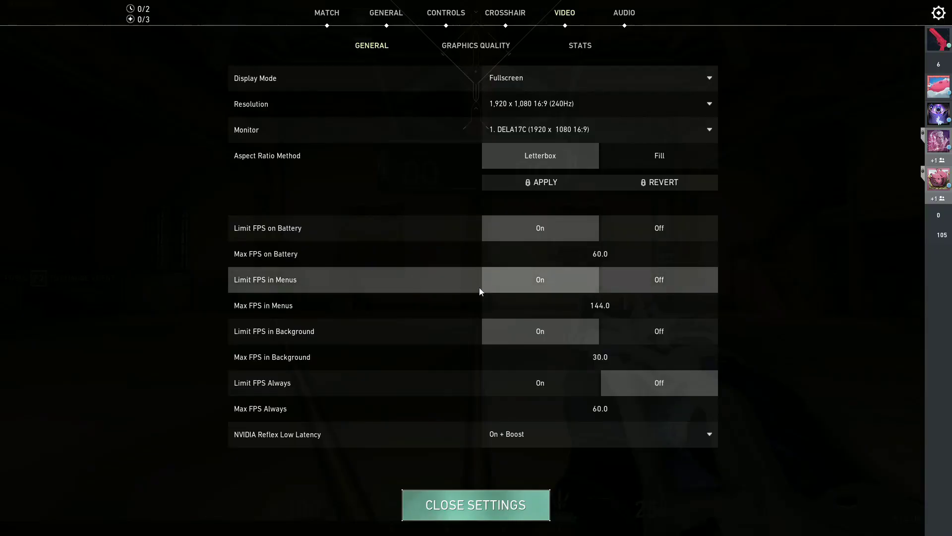
pyautogui.click(520, 434)
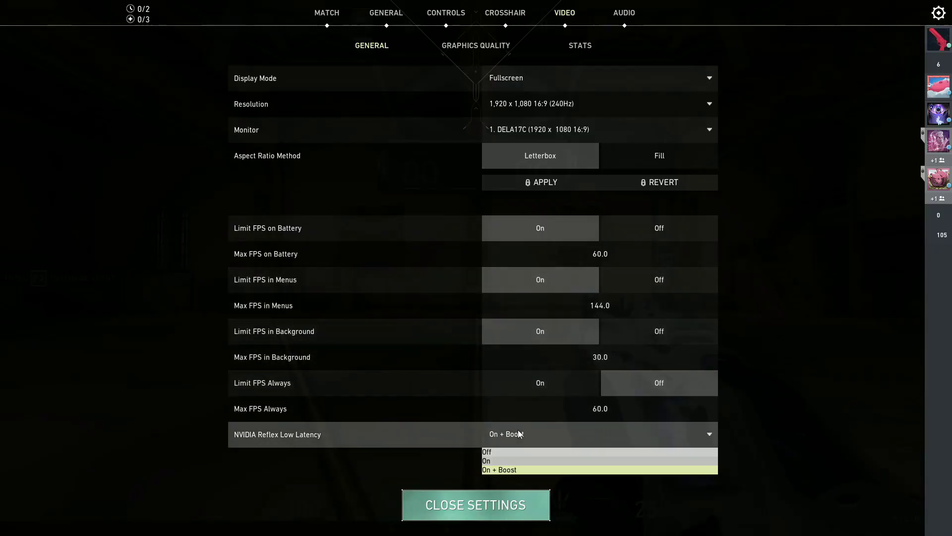
pyautogui.click(512, 470)
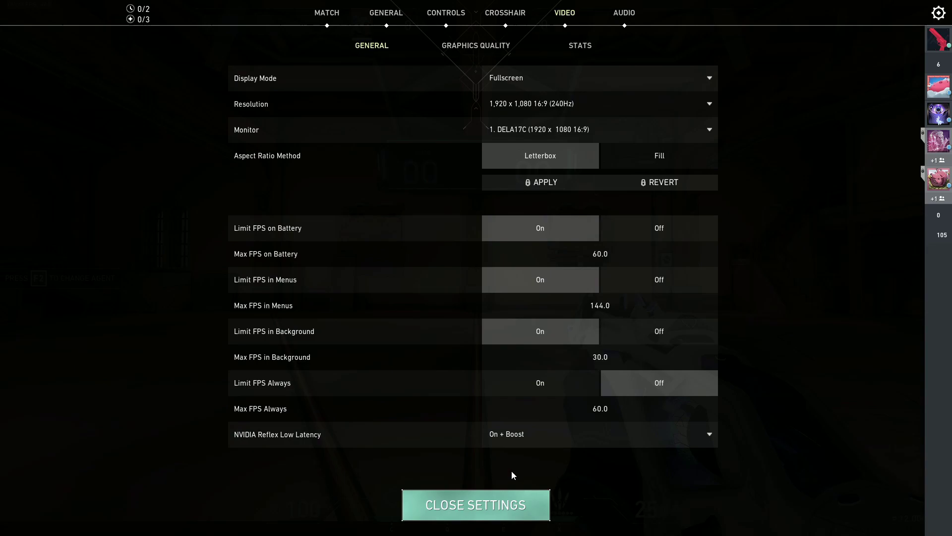
pyautogui.click(487, 57)
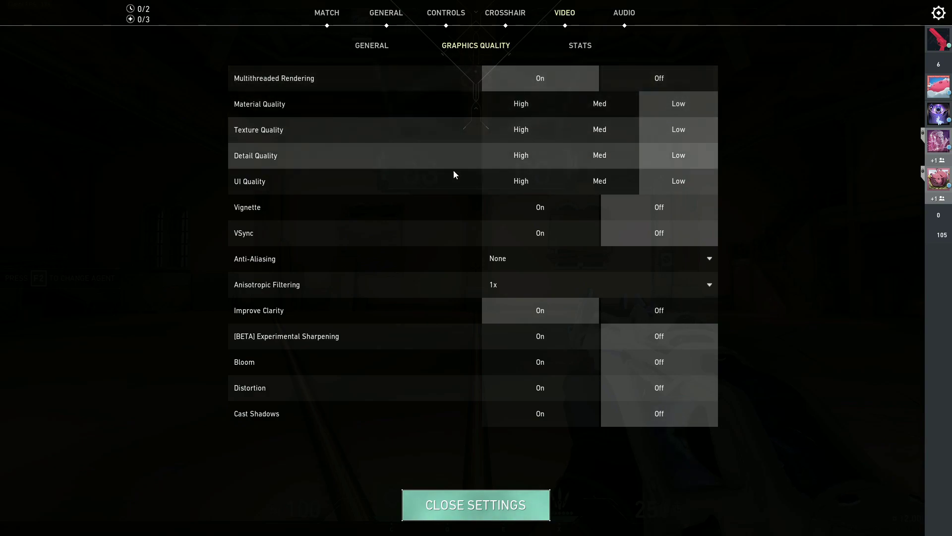
# Step: Keep Anti-Aliasing at None and Anisotropic Filtering at 1x, and set Improve Clarity to Off
pyautogui.click(504, 264)
pyautogui.click(504, 277)
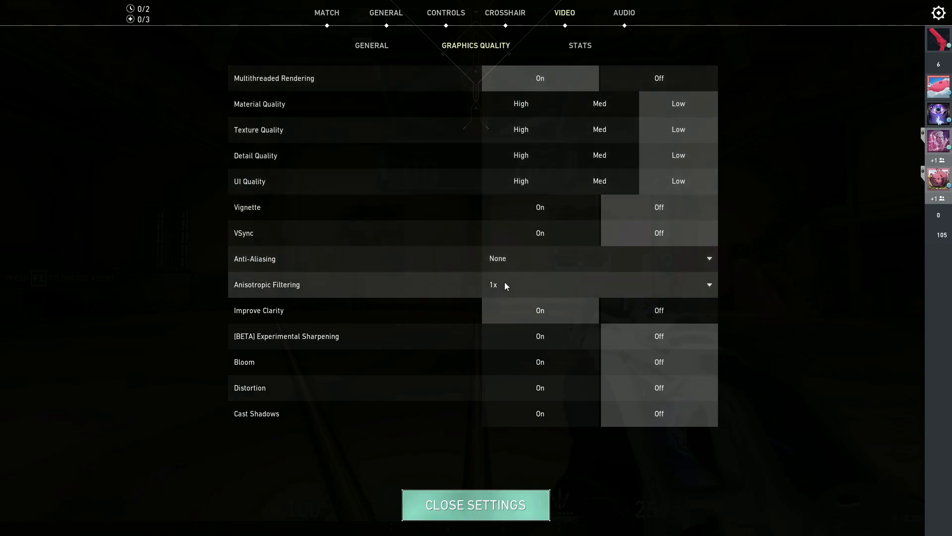
pyautogui.click(504, 284)
pyautogui.click(509, 289)
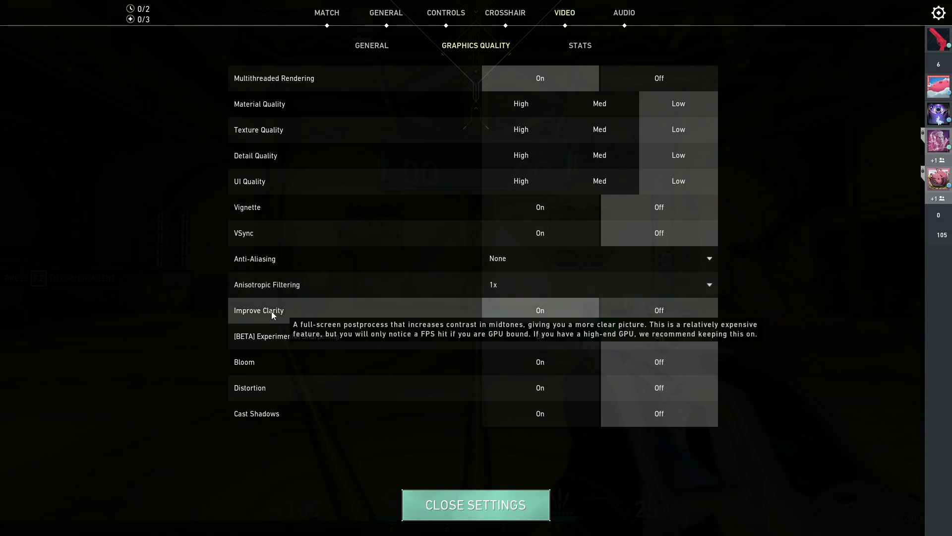
pyautogui.click(637, 308)
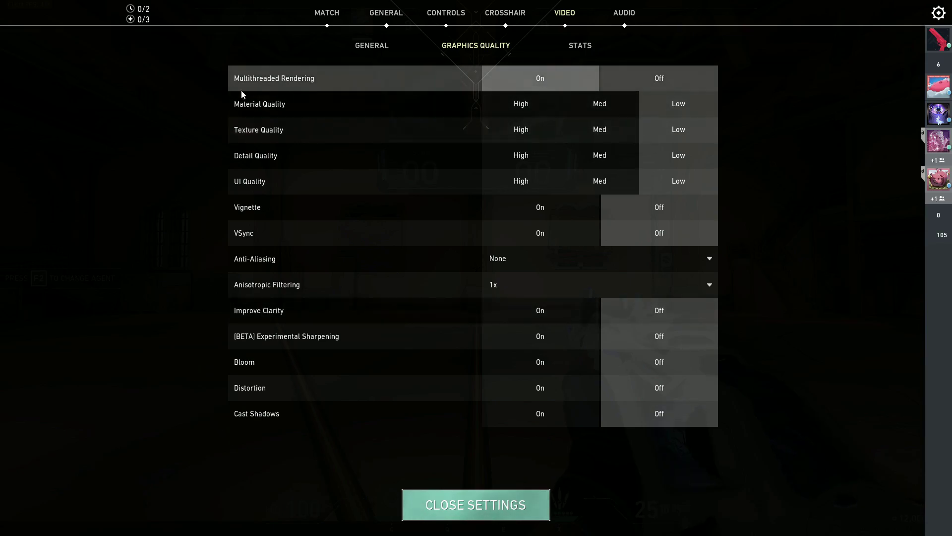
pyautogui.moveTo(282, 84)
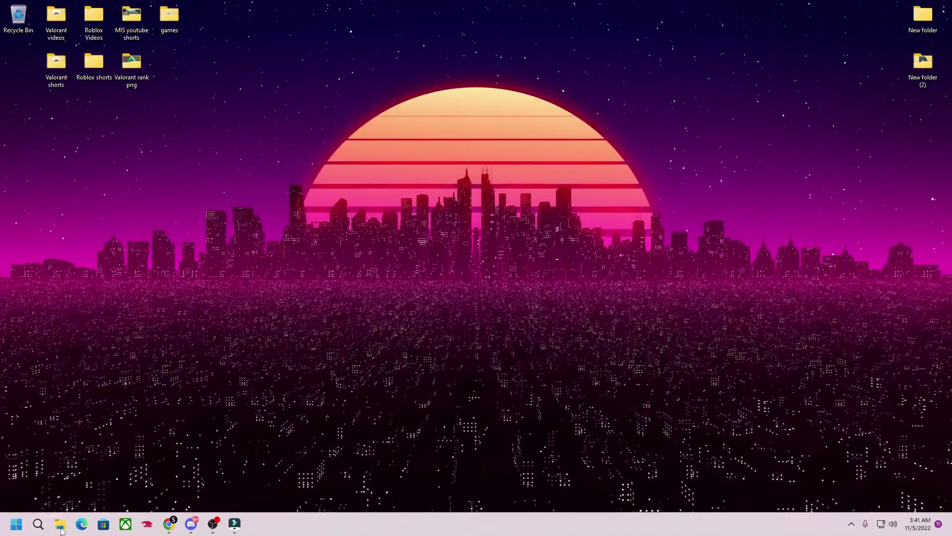
# Step: Browse to C:\Riot Games\VALORANT\live and open VALORANT.exe's Properties
pyautogui.click(60, 527)
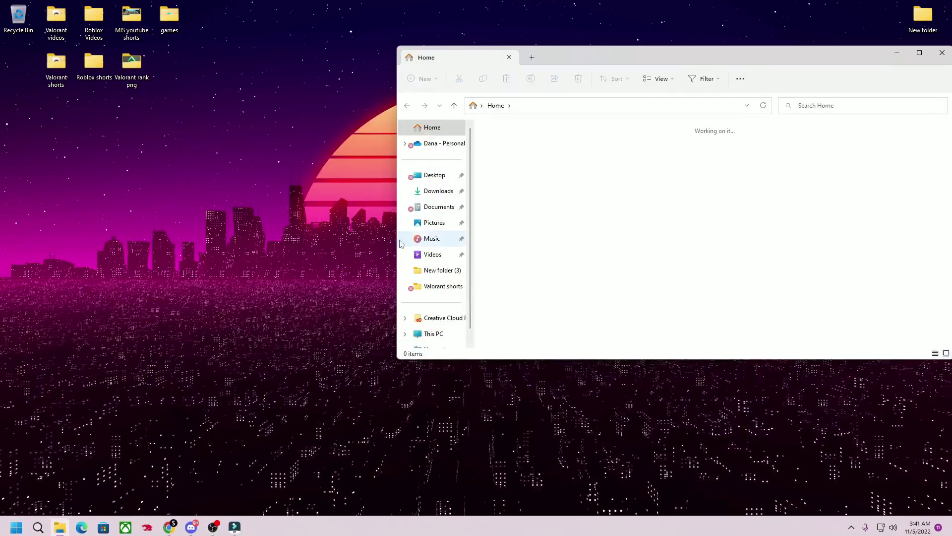
pyautogui.click(434, 333)
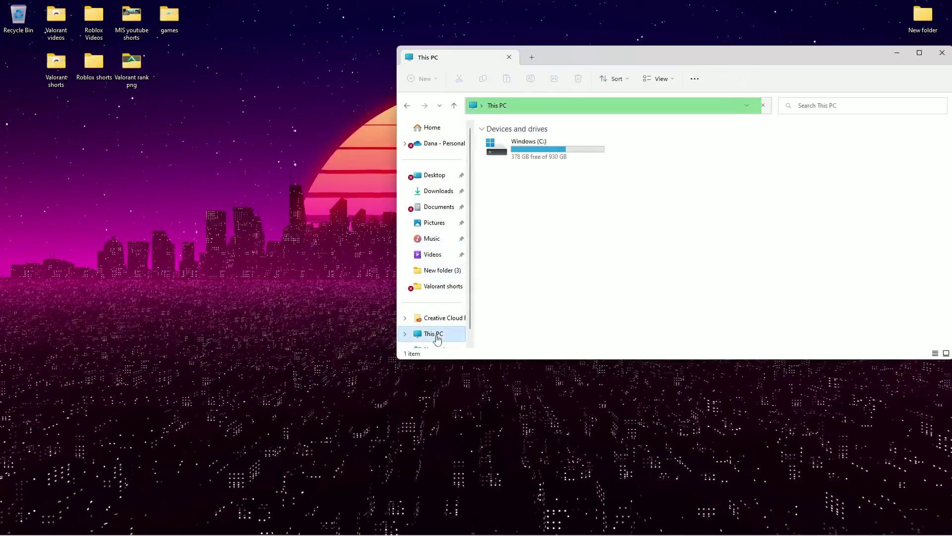
pyautogui.doubleClick(561, 157)
pyautogui.doubleClick(529, 218)
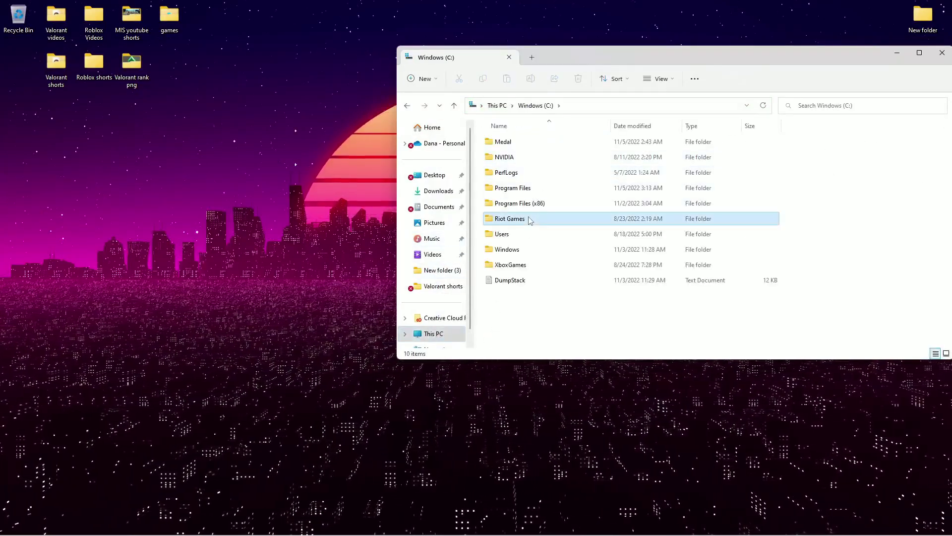
pyautogui.doubleClick(519, 166)
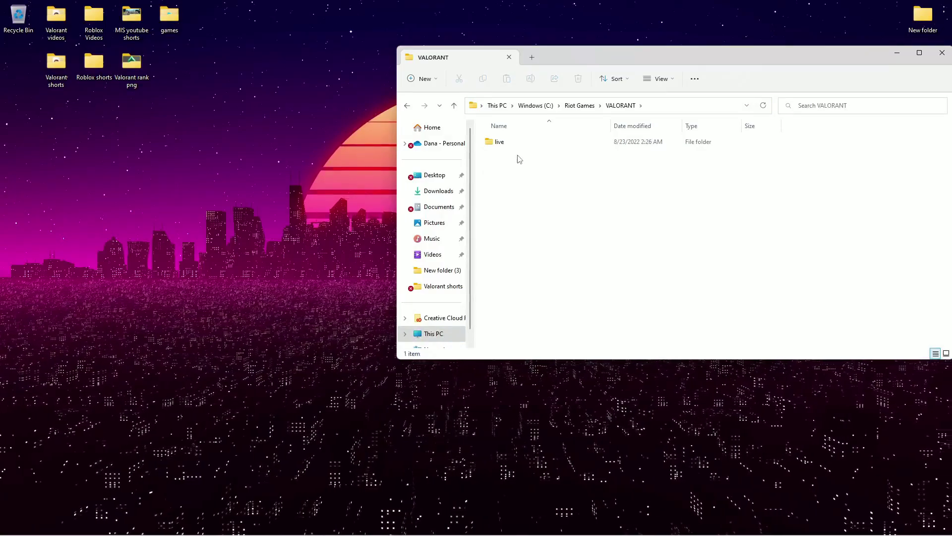
pyautogui.doubleClick(517, 144)
pyautogui.rightClick(514, 204)
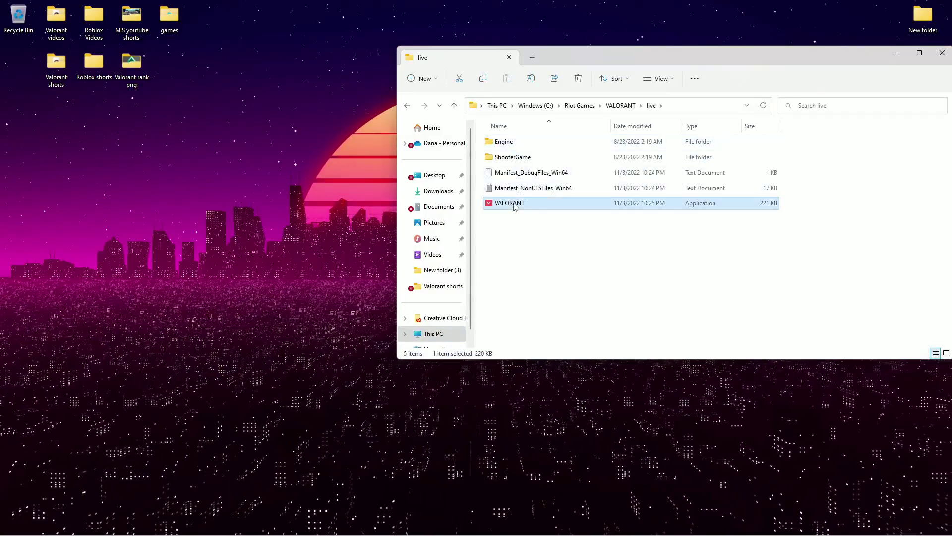
pyautogui.click(544, 335)
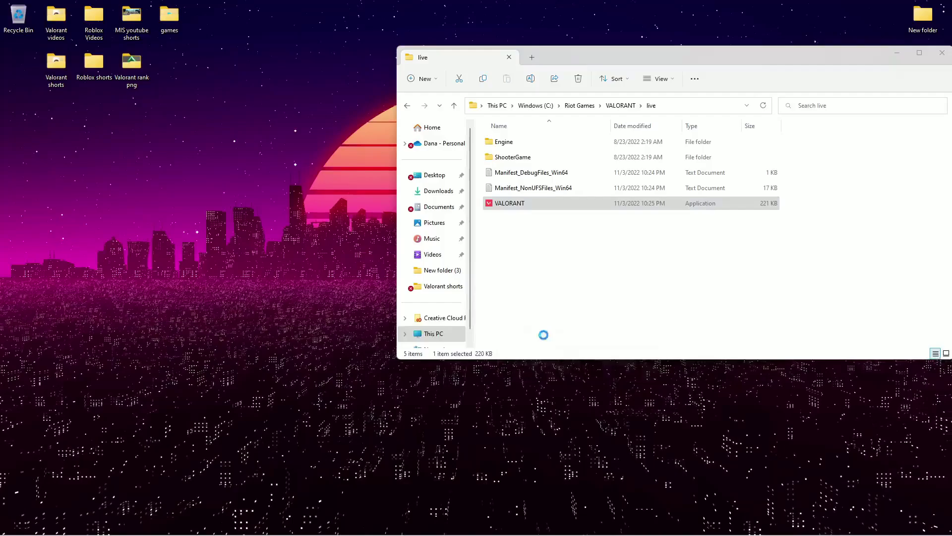
# Step: On the Compatibility tab, override high DPI scaling with Application, confirm, and return to the desktop
pyautogui.click(596, 237)
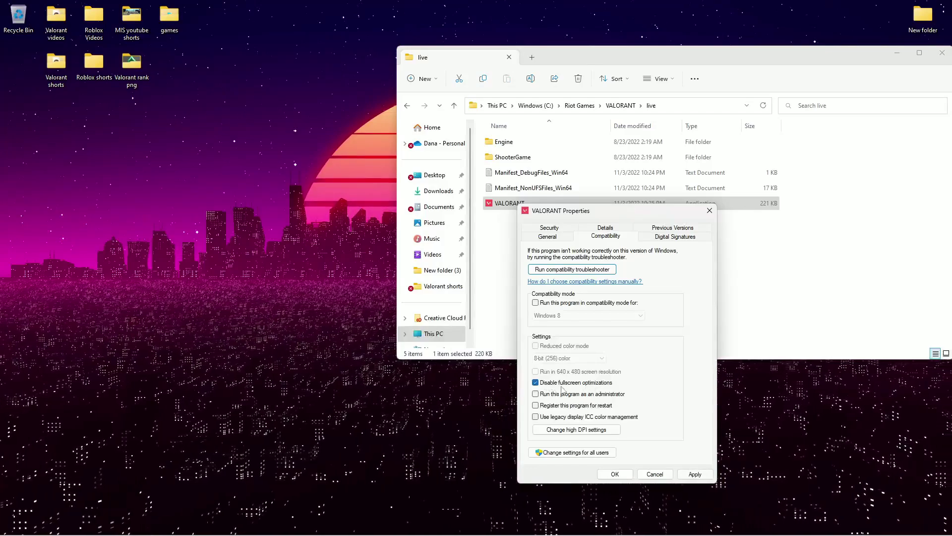
pyautogui.click(580, 431)
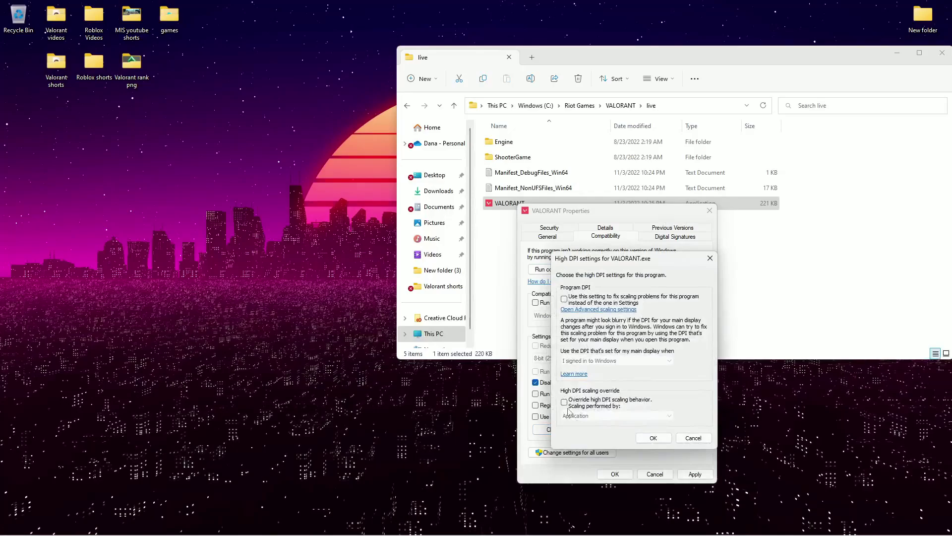
pyautogui.click(569, 416)
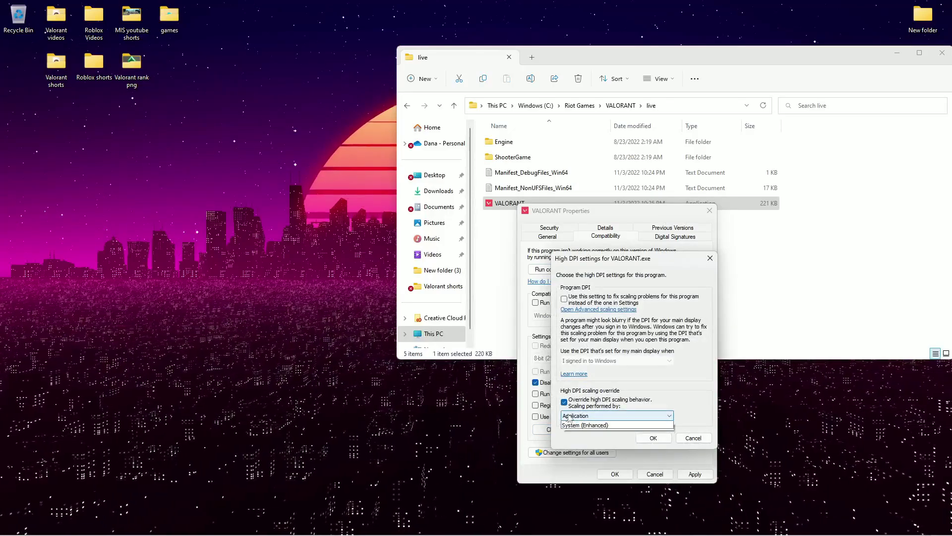
pyautogui.click(582, 426)
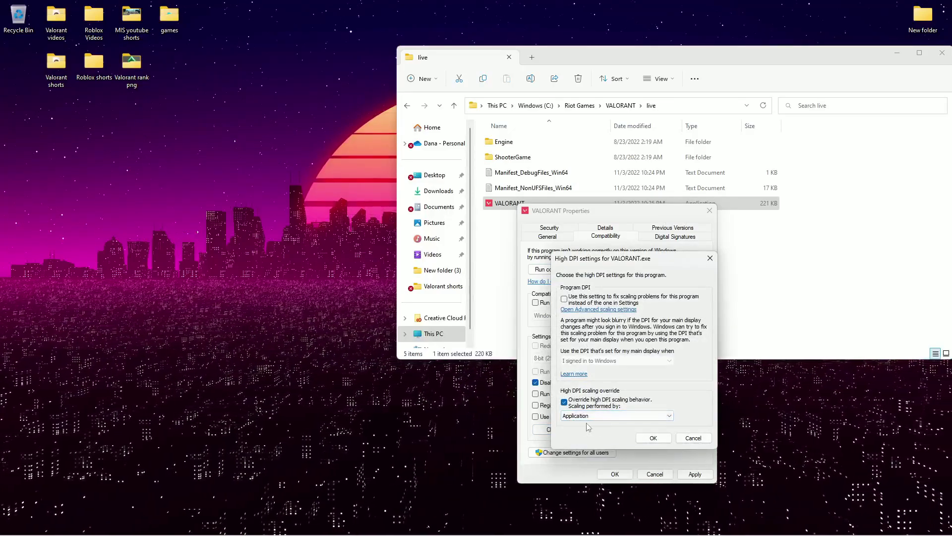
pyautogui.click(644, 439)
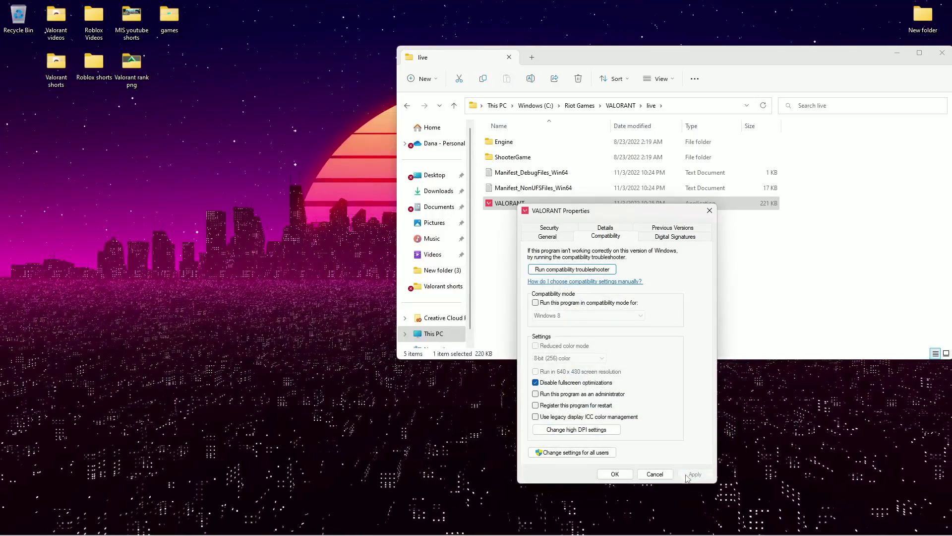
pyautogui.press('super+d')
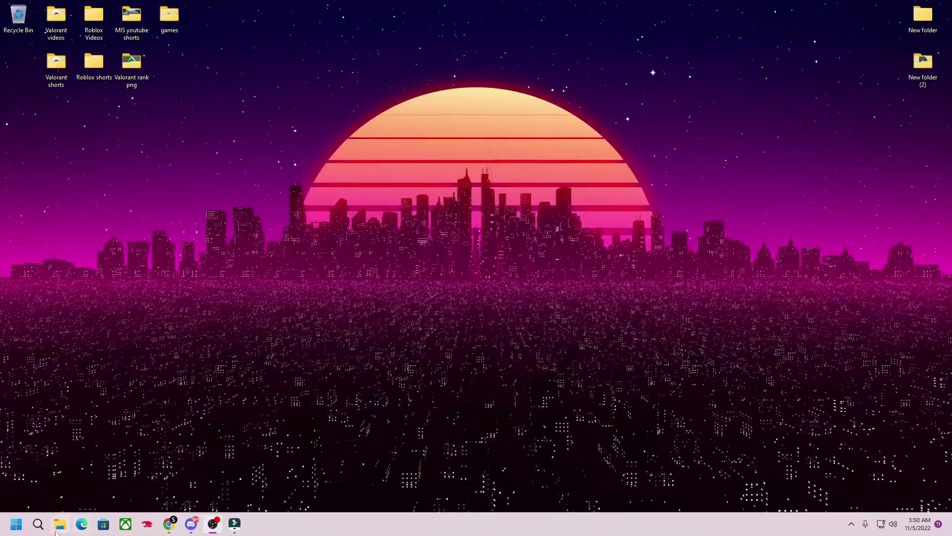
# Step: Find the Graphics settings page with a 'gra' search, briefly viewing the default graphics settings
pyautogui.click(38, 523)
pyautogui.write('gra')
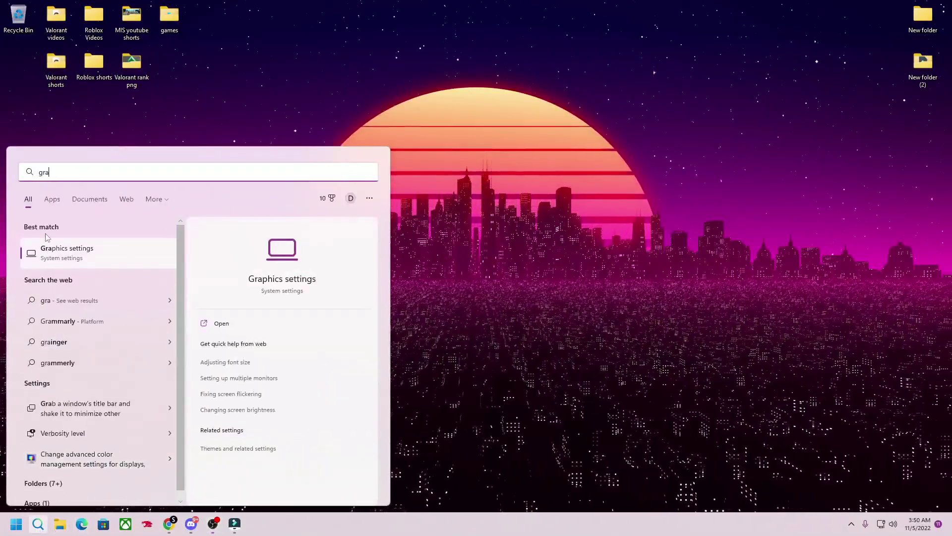
pyautogui.click(45, 240)
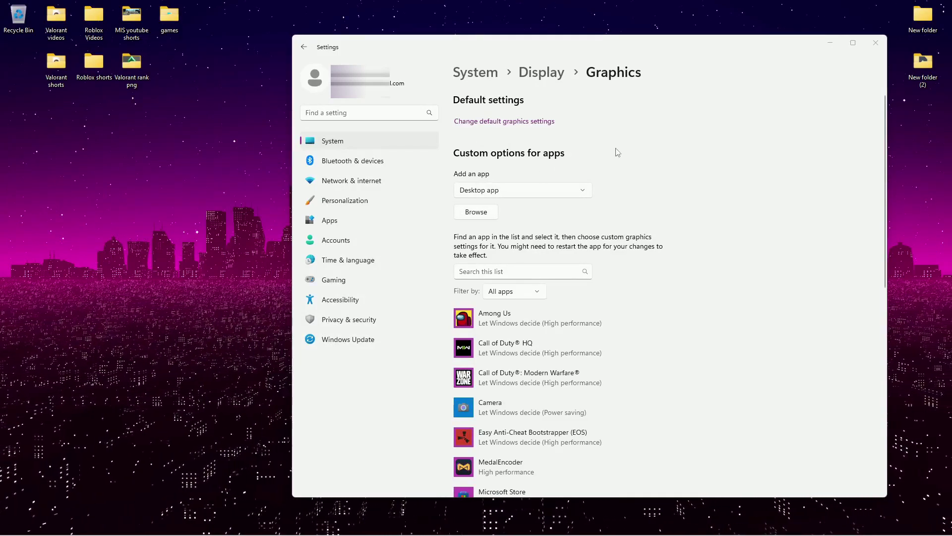
pyautogui.click(473, 122)
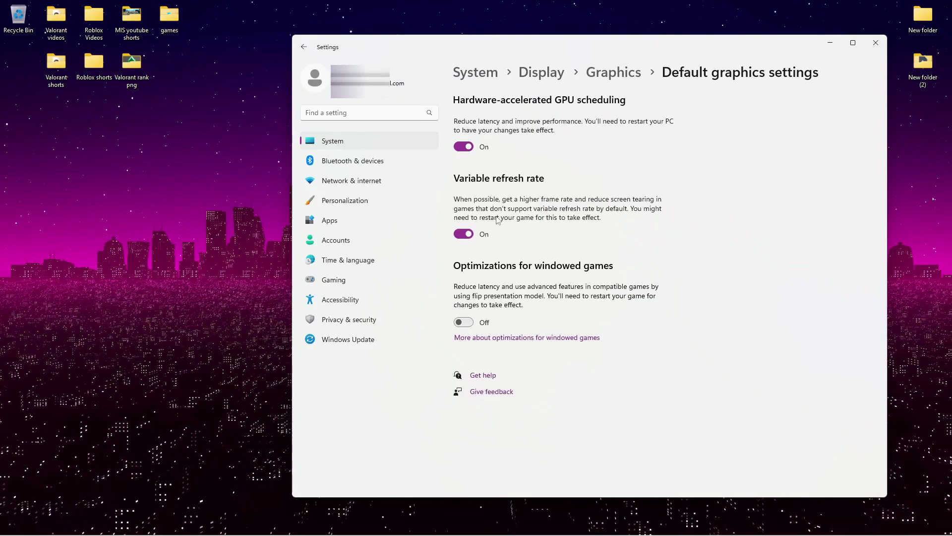
pyautogui.click(305, 50)
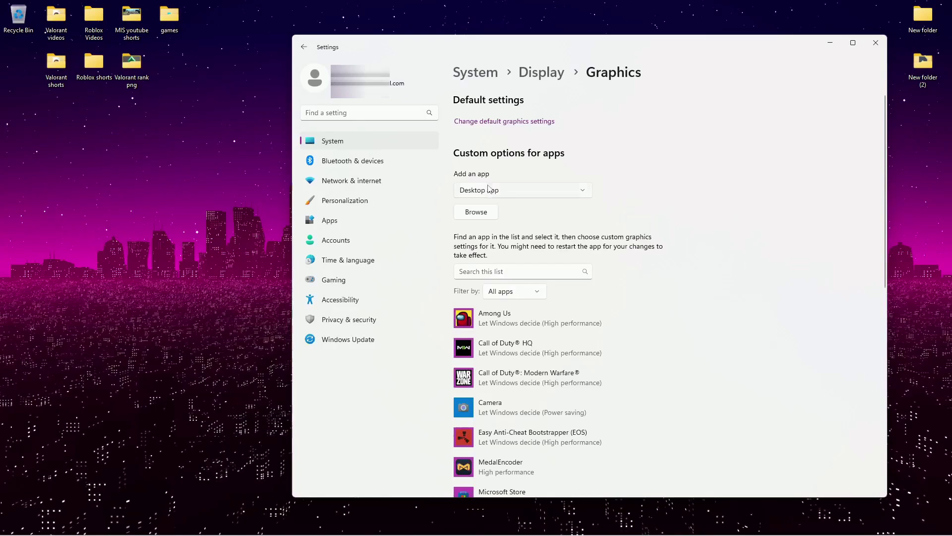
# Step: Set VALORANT's graphics preference to High performance
pyautogui.scroll(-3, 531, 270)
pyautogui.scroll(-5, 531, 270)
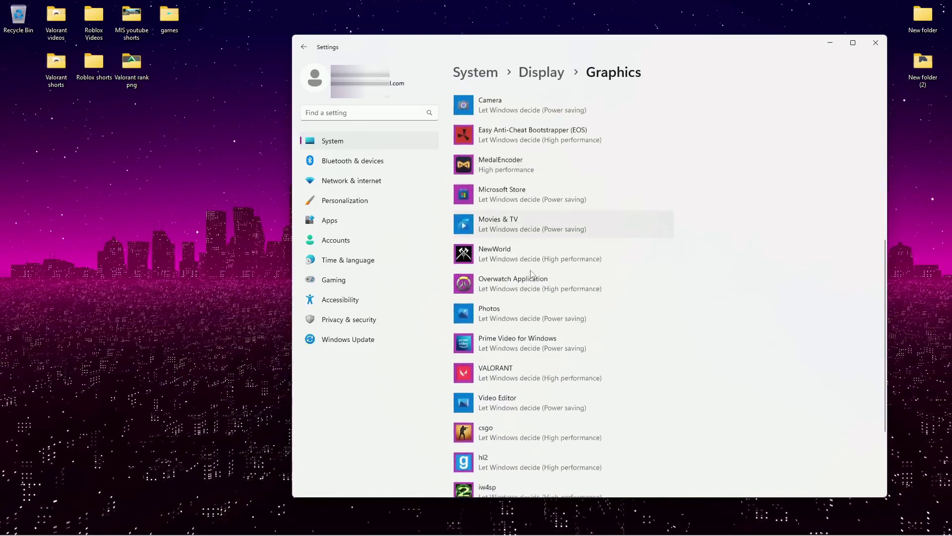
pyautogui.click(536, 312)
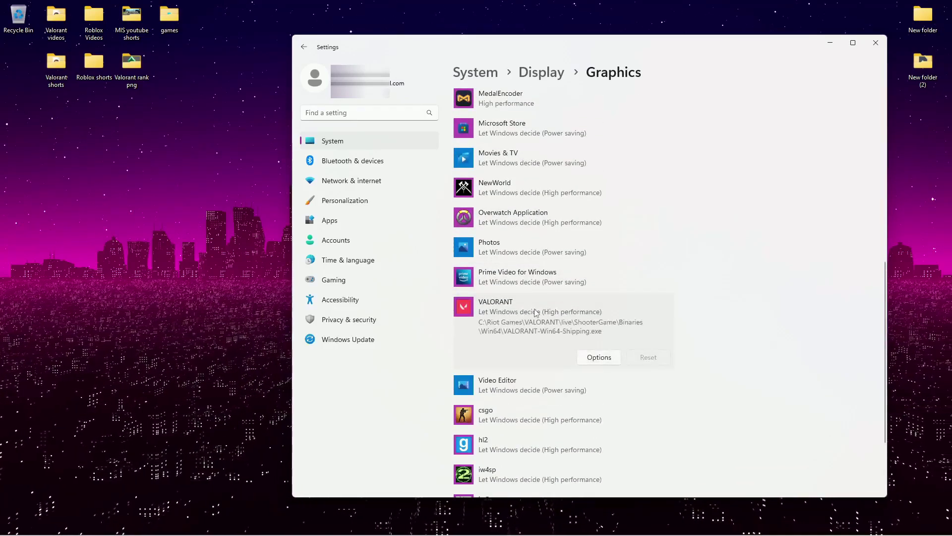
pyautogui.click(599, 357)
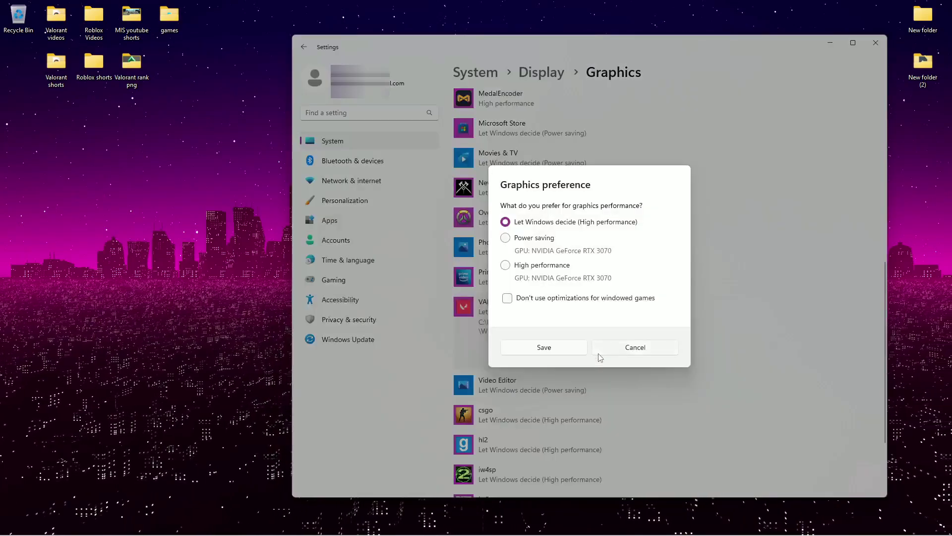
pyautogui.click(506, 266)
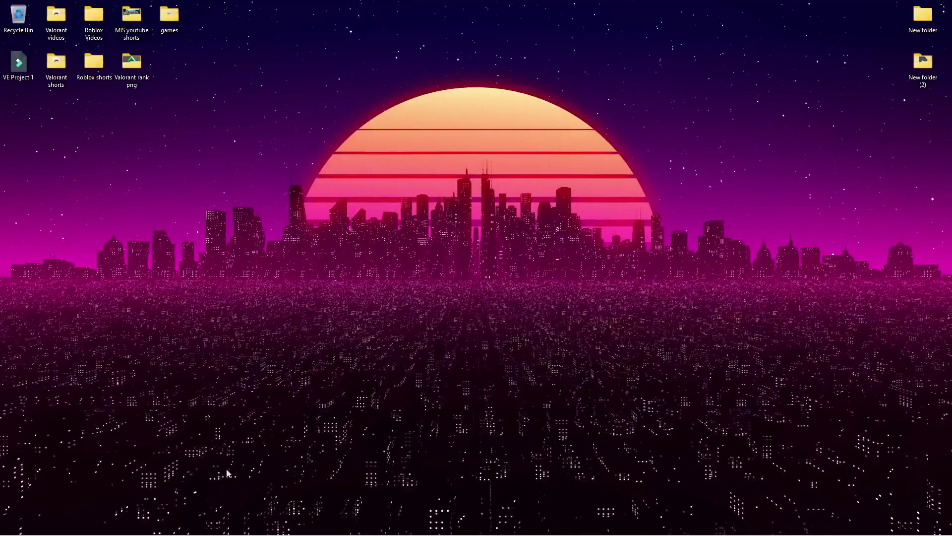
# Step: Search 'background' and set Minecraft Launcher's background-app permission to Never
pyautogui.click(38, 524)
pyautogui.write('backgrou')
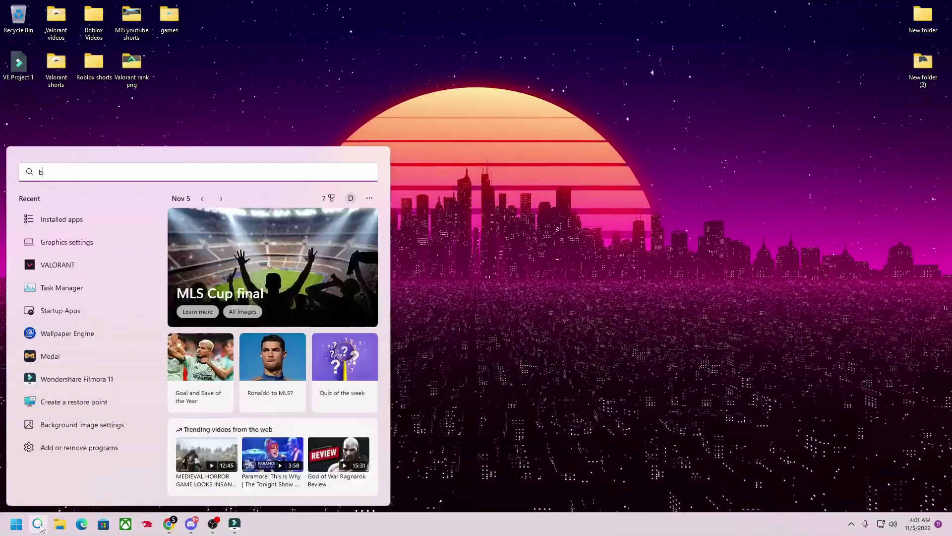
pyautogui.write('nd')
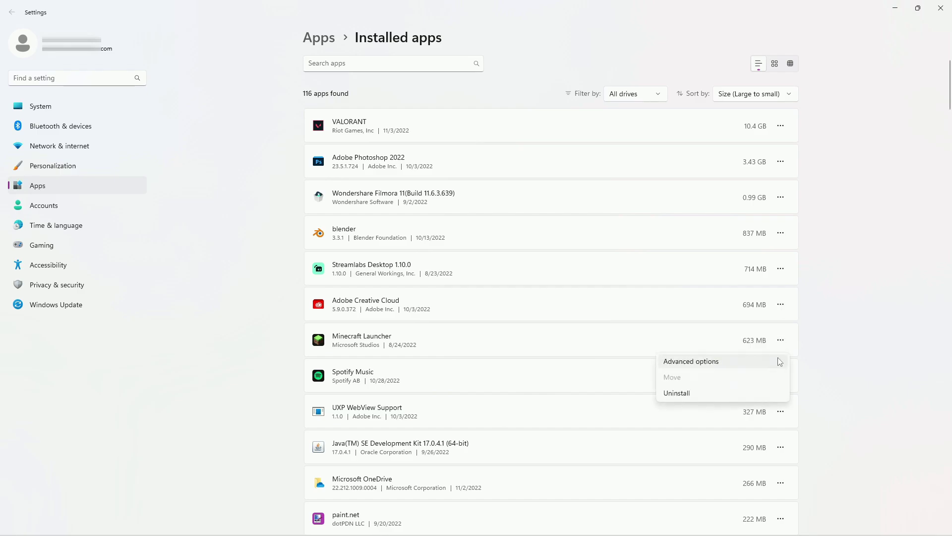
pyautogui.click(780, 361)
pyautogui.click(373, 214)
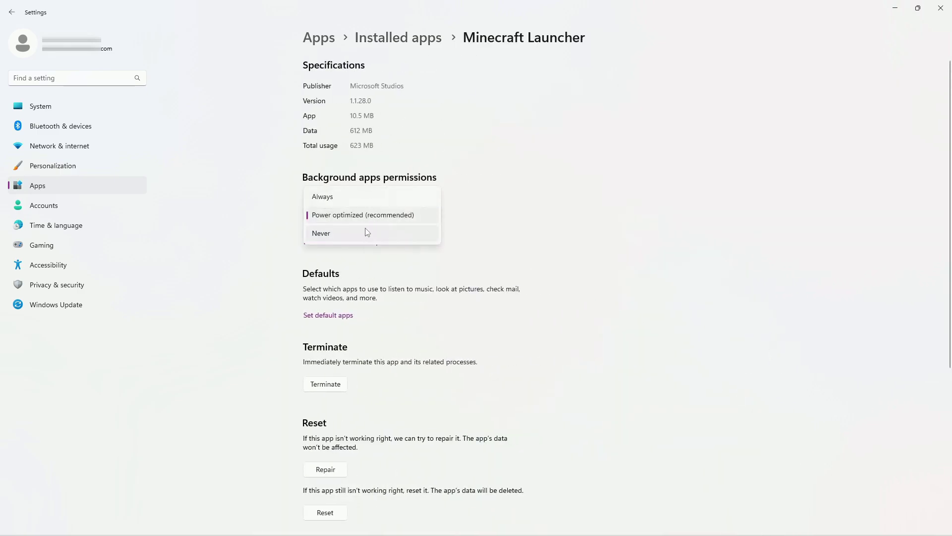
pyautogui.click(366, 234)
pyautogui.click(12, 12)
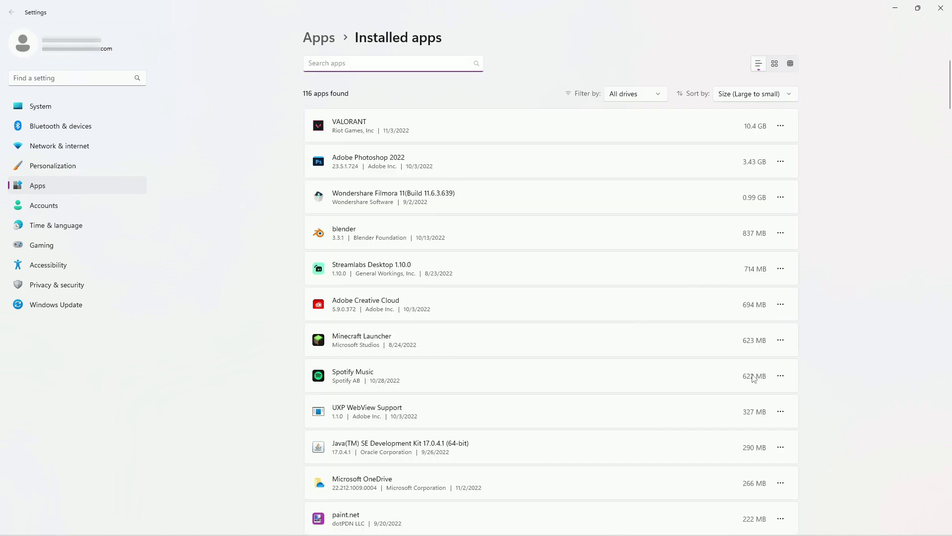
# Step: Set Spotify Music's background-app permission to Never
pyautogui.click(755, 399)
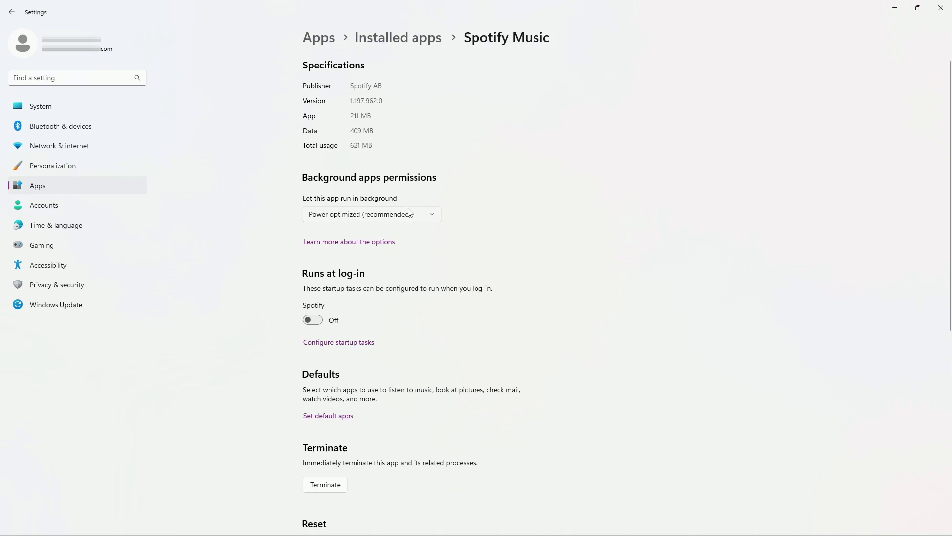
pyautogui.click(374, 233)
pyautogui.hotkey('alt', 'Left')
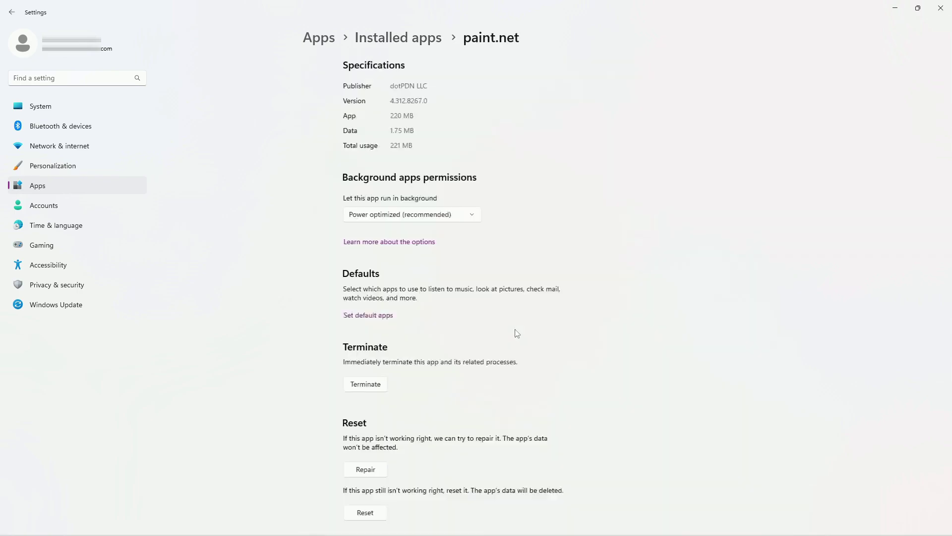
pyautogui.hotkey('alt', 'Left')
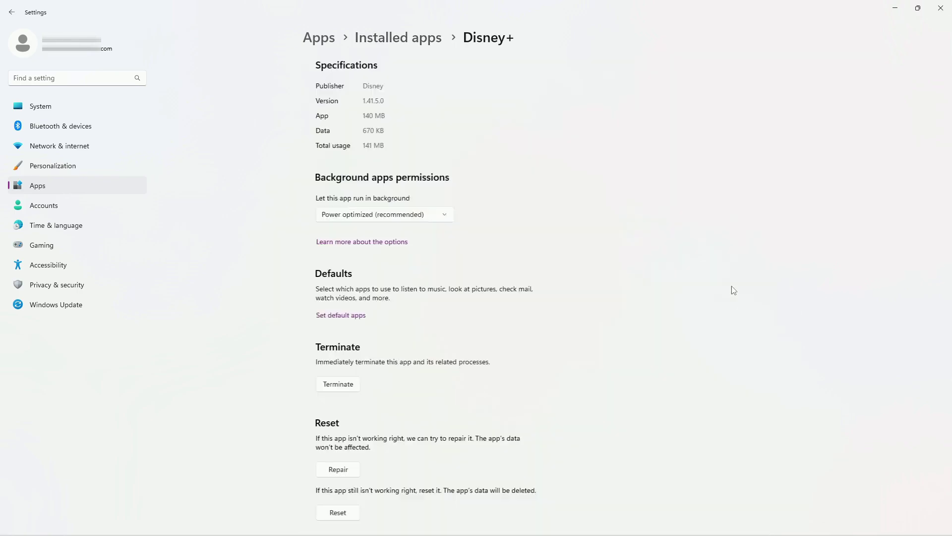
pyautogui.hotkey('alt', 'Left')
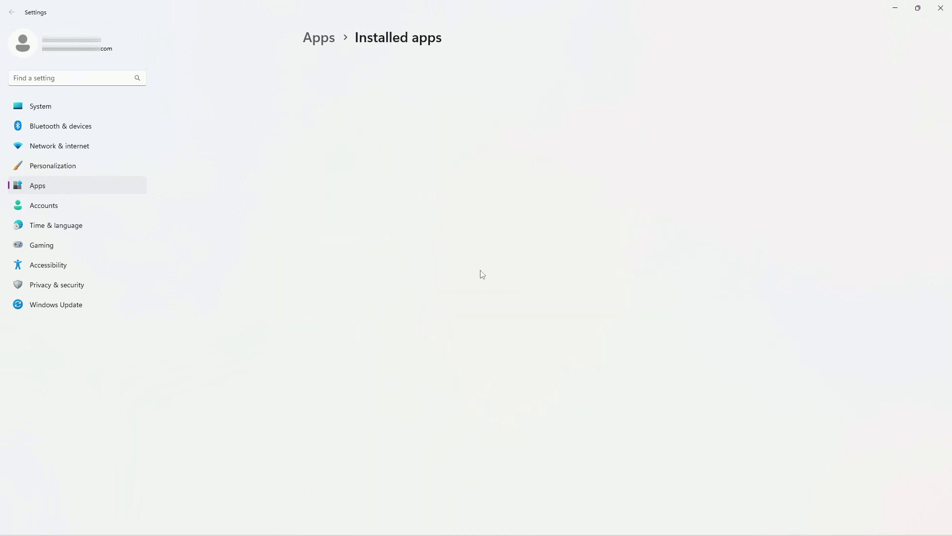
# Step: Check the options for Prime Video for Windows and Movies & TV, leaving Movies & TV at Never
pyautogui.scroll(-3, 771, 306)
pyautogui.click(781, 370)
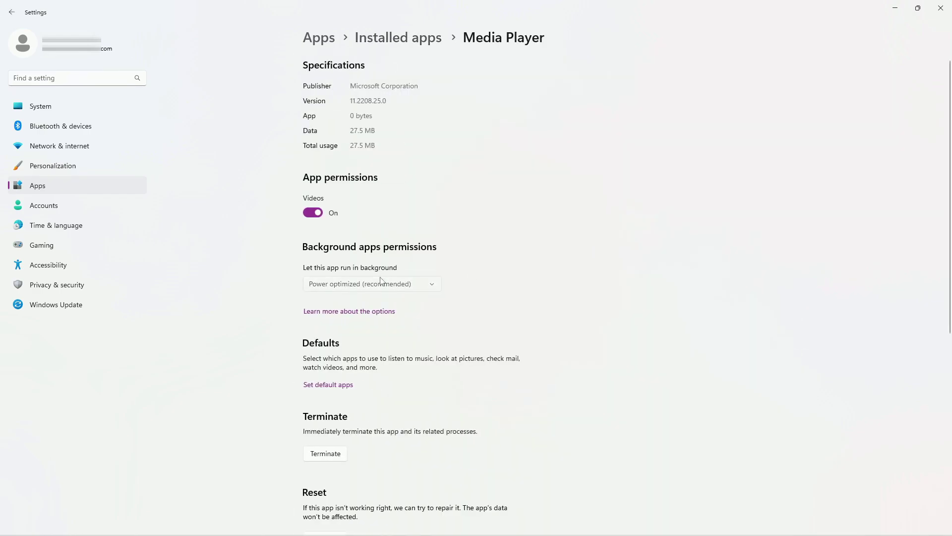
pyautogui.hotkey('alt', 'Left')
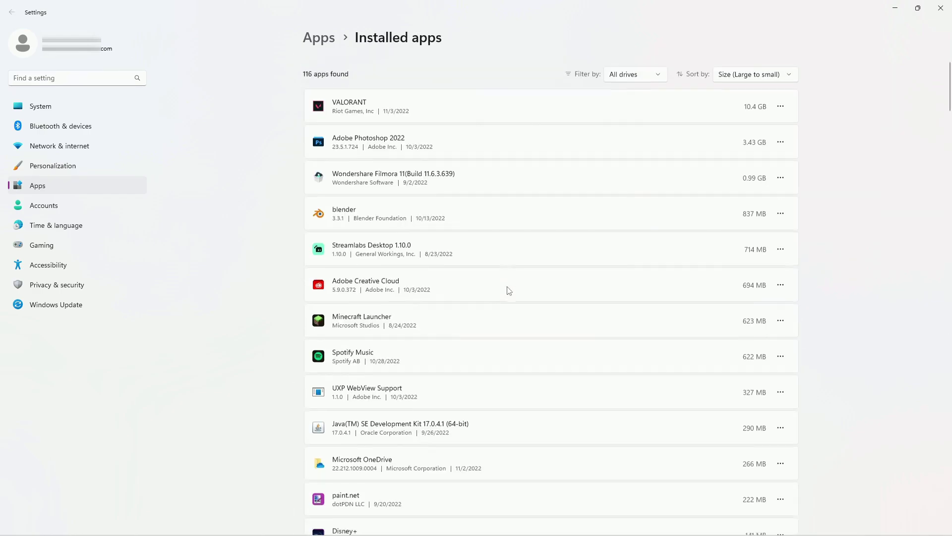
pyautogui.scroll(-15, 814, 308)
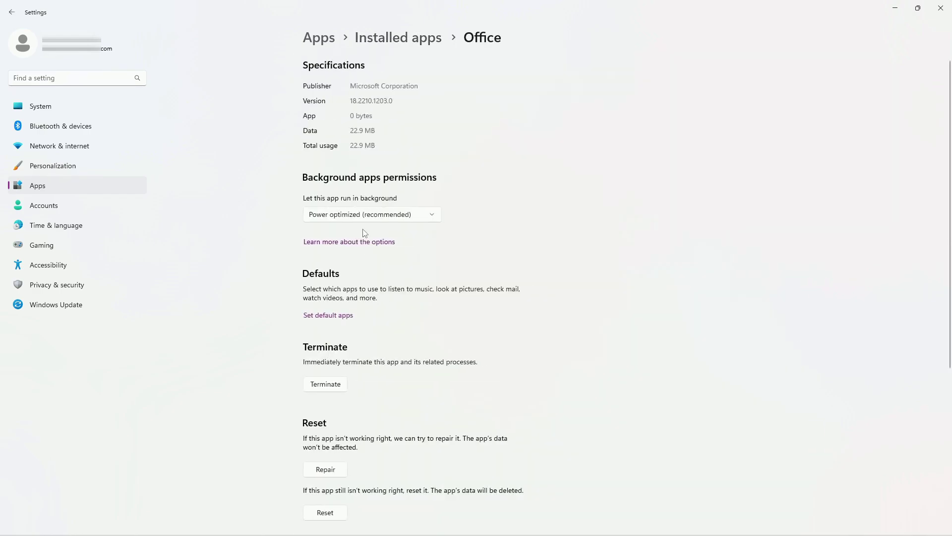
pyautogui.hotkey('alt', 'Left')
pyautogui.scroll(-15, 811, 273)
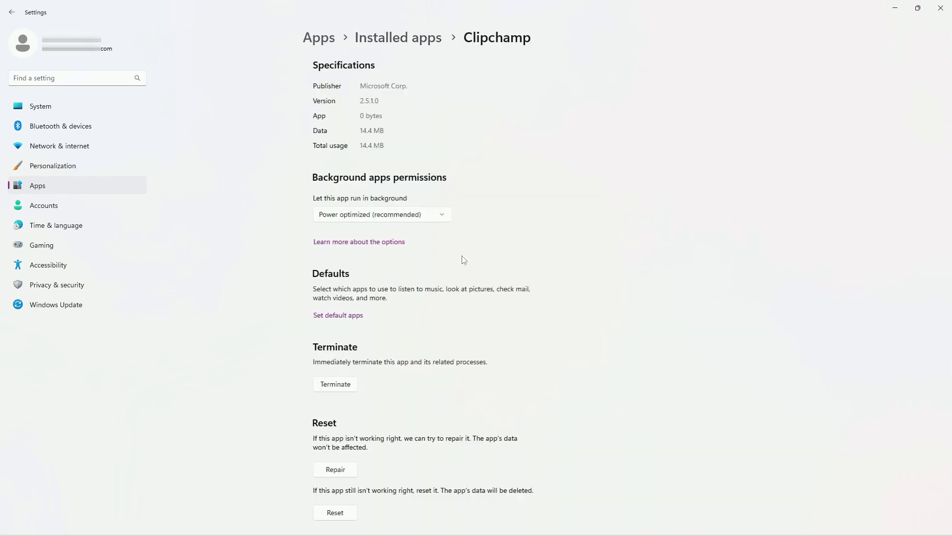
pyautogui.hotkey('alt', 'Left')
pyautogui.scroll(-15, 536, 351)
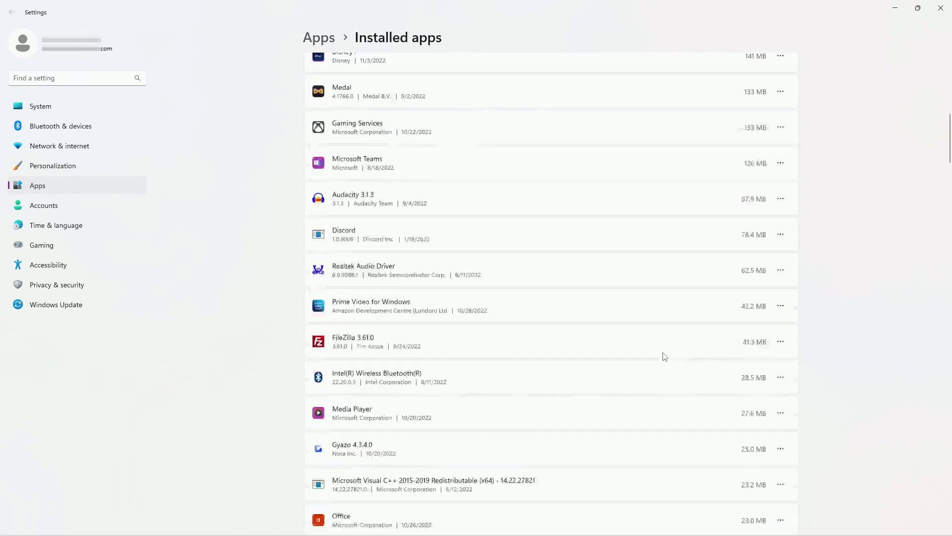
pyautogui.scroll(-10, 660, 355)
pyautogui.click(780, 213)
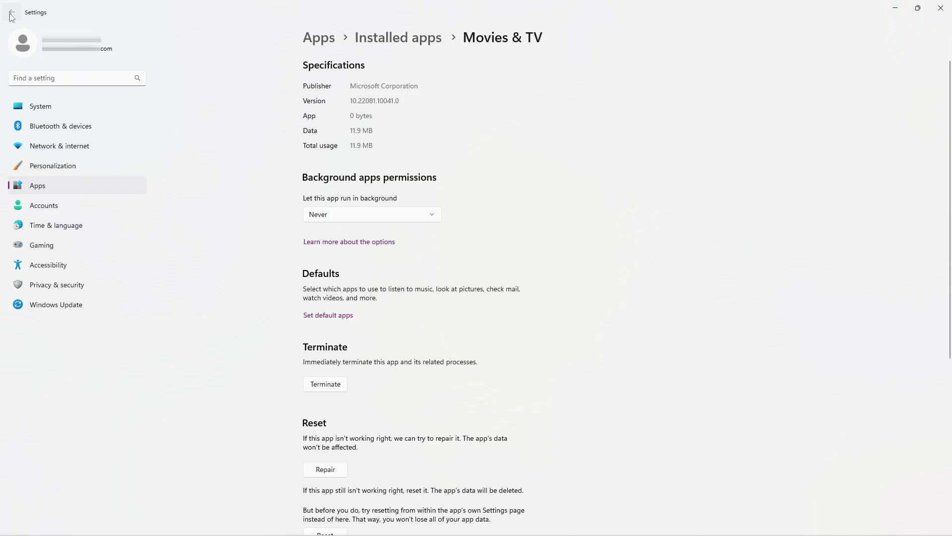
pyautogui.click(11, 16)
pyautogui.scroll(10, 457, 337)
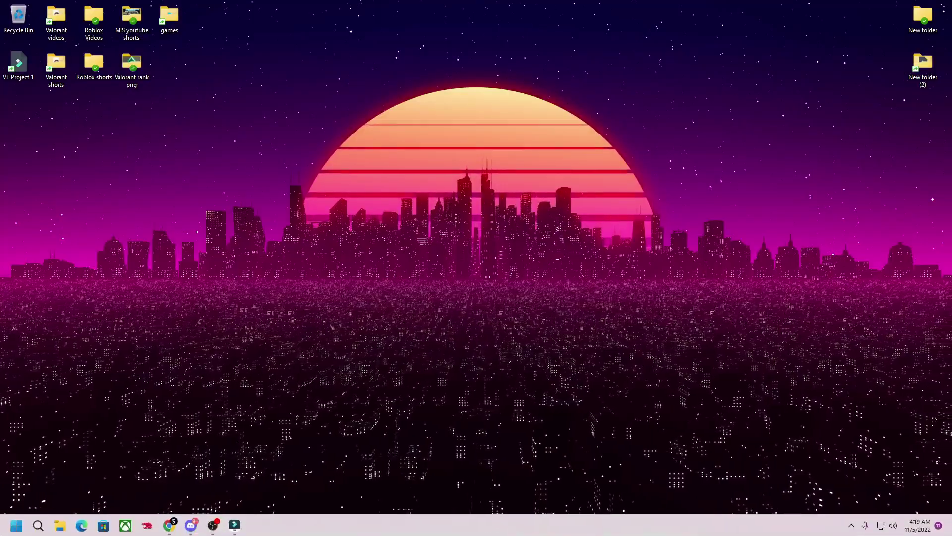
# Step: Search 'game mode', switch the Game Mode toggle On, and close Settings
pyautogui.click(39, 525)
pyautogui.write('game mode')
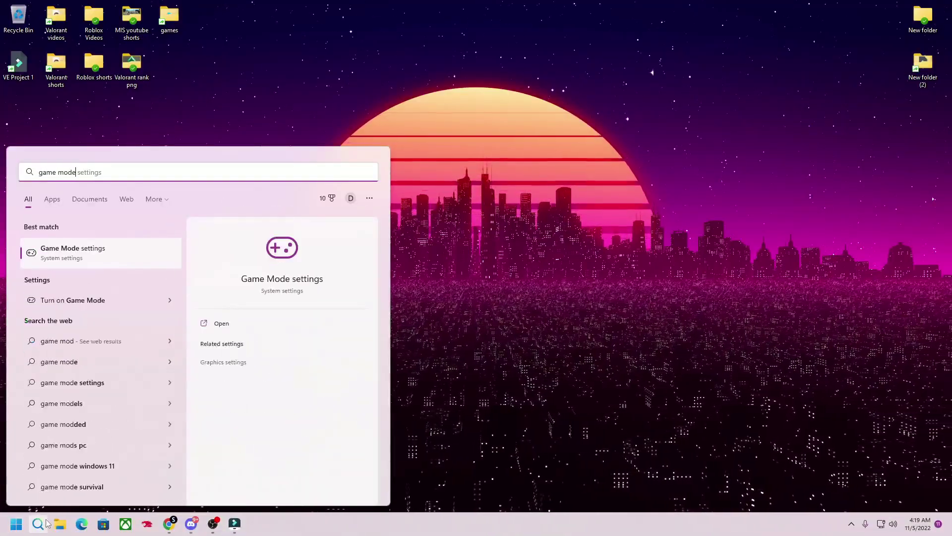
pyautogui.press('Return')
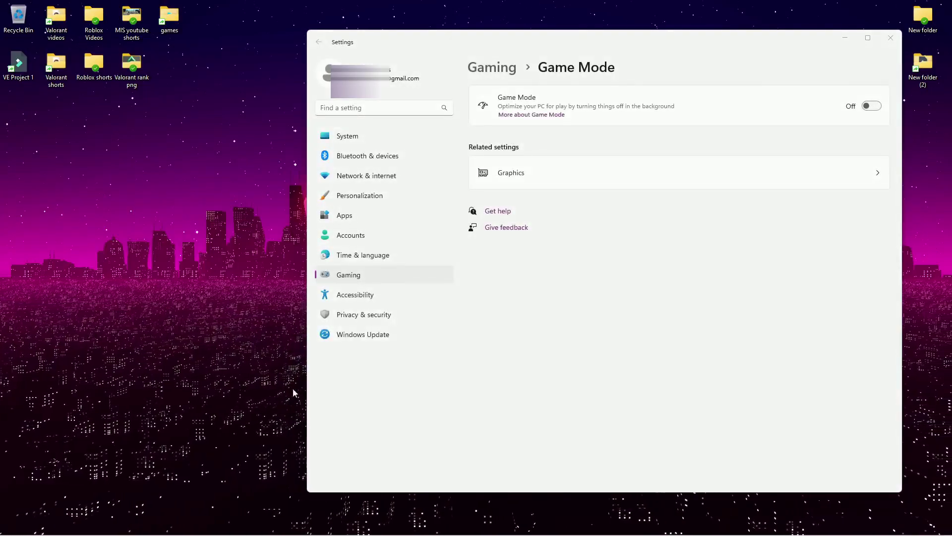
pyautogui.click(875, 105)
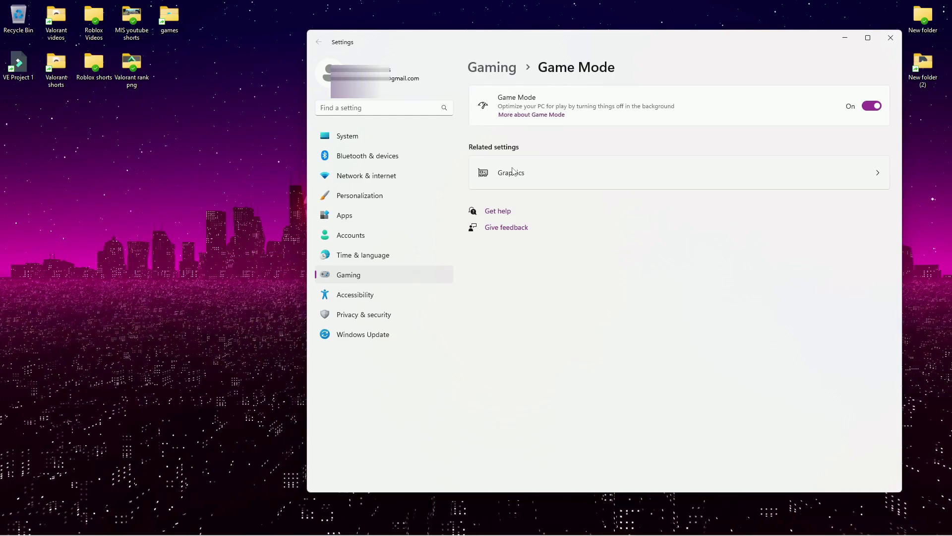
pyautogui.click(890, 37)
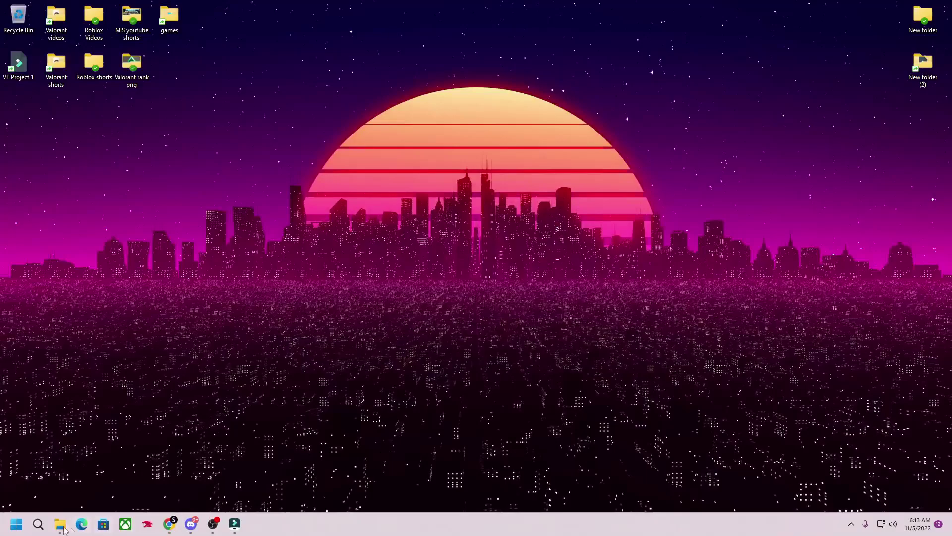
pyautogui.click(36, 523)
pyautogui.write('powe')
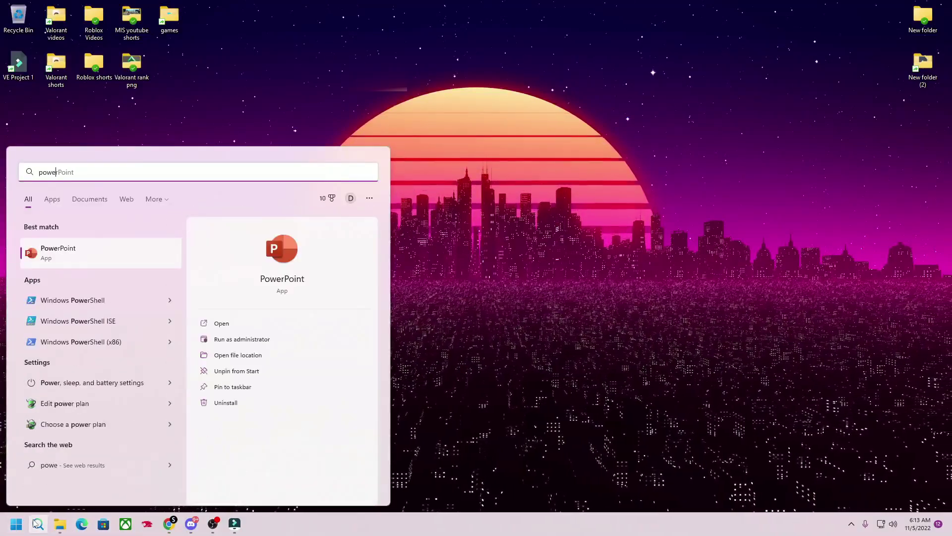
pyautogui.write('r and')
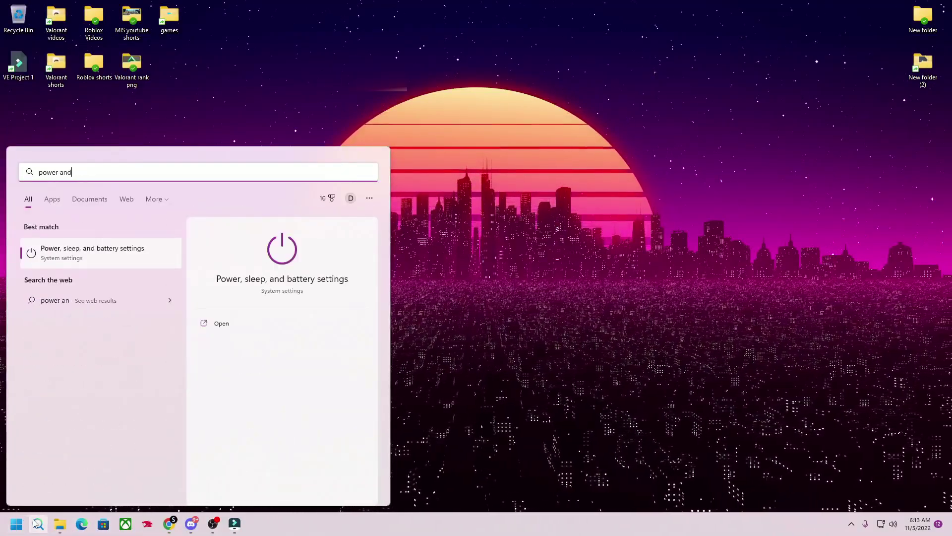
pyautogui.press('Return')
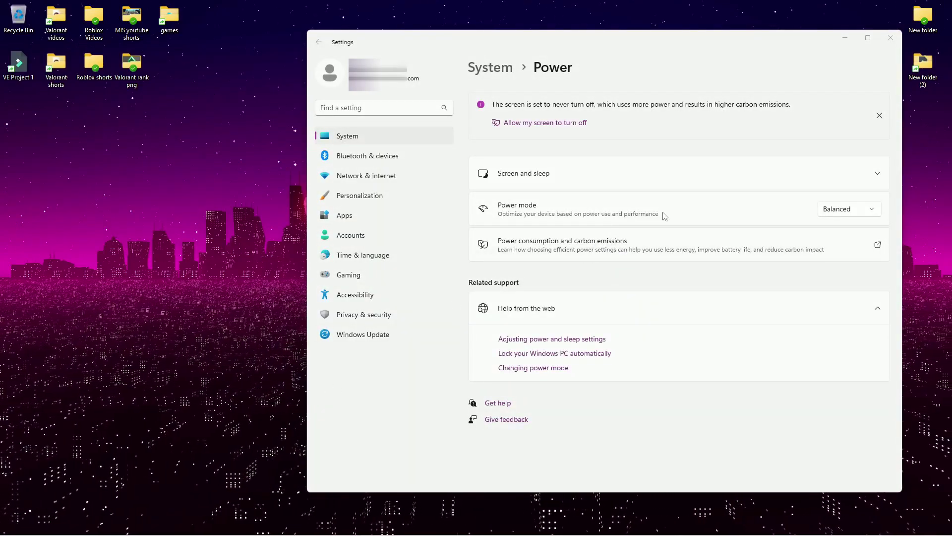
pyautogui.click(839, 209)
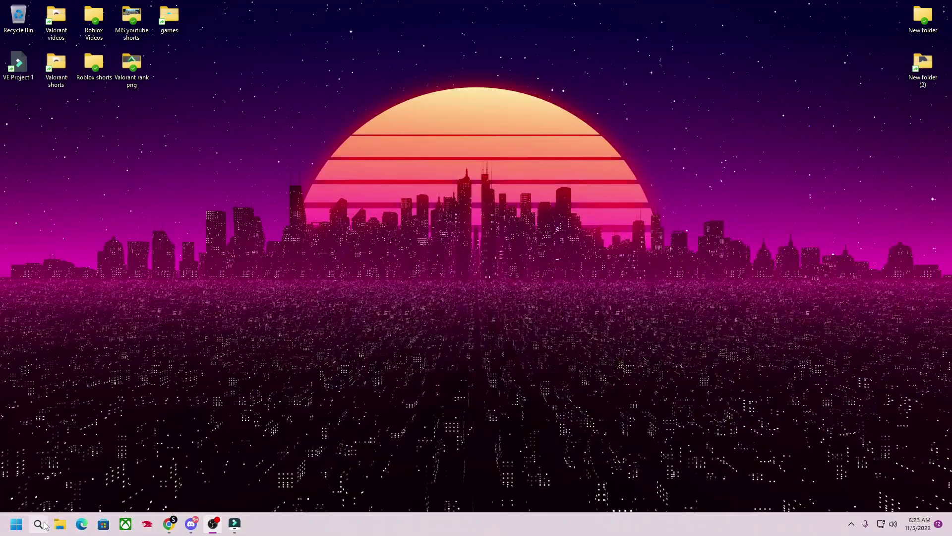
pyautogui.click(38, 522)
pyautogui.write('deliver')
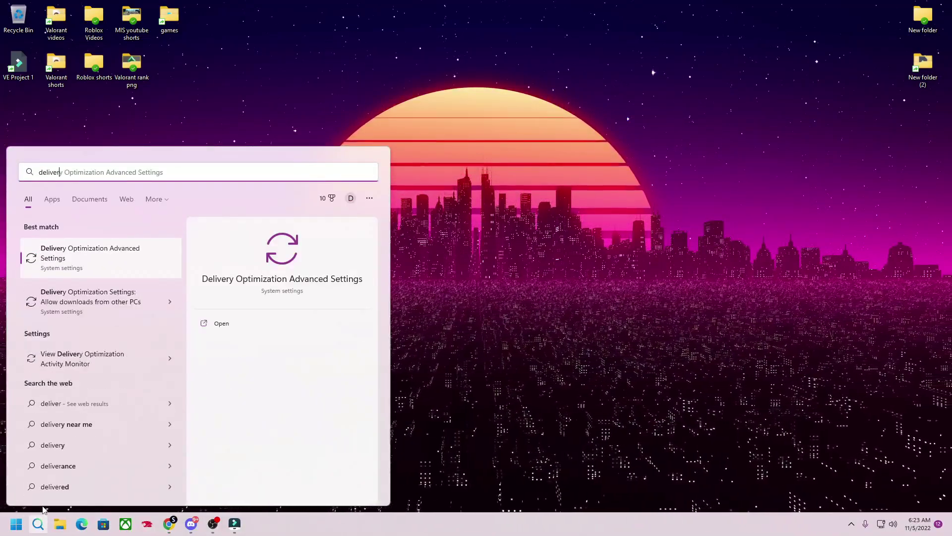
pyautogui.press('Down')
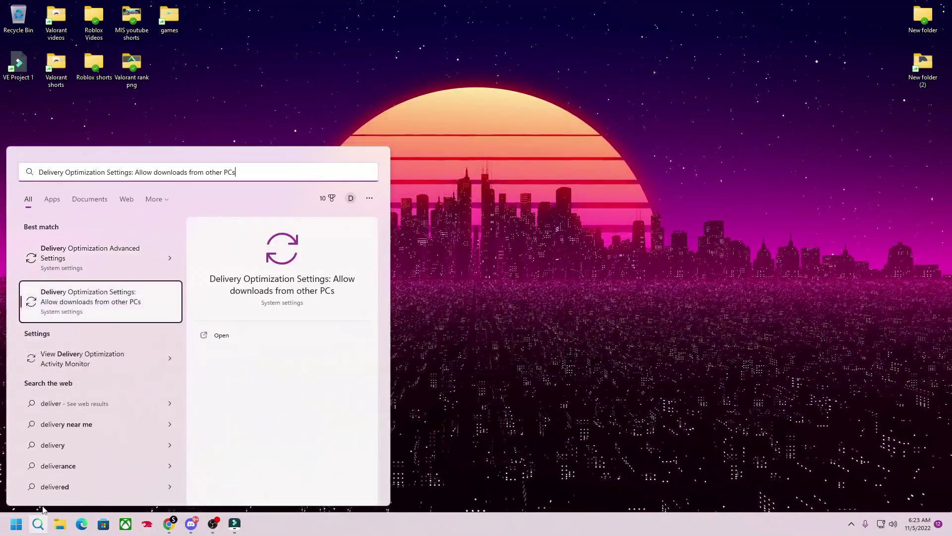
pyautogui.press('Return')
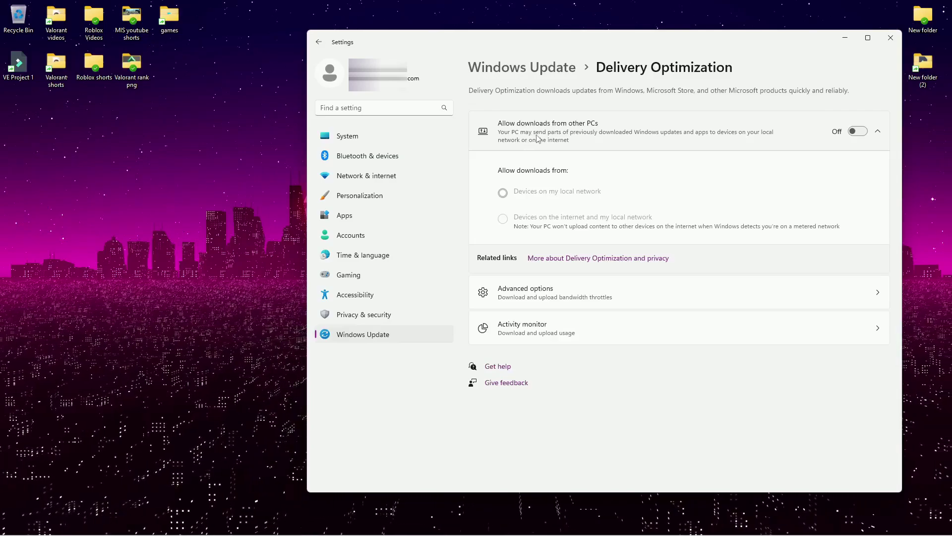
# Step: Close Settings and open Windows Security's Virus & threat protection settings via a 'secu' search
pyautogui.hotkey('alt', 'F4')
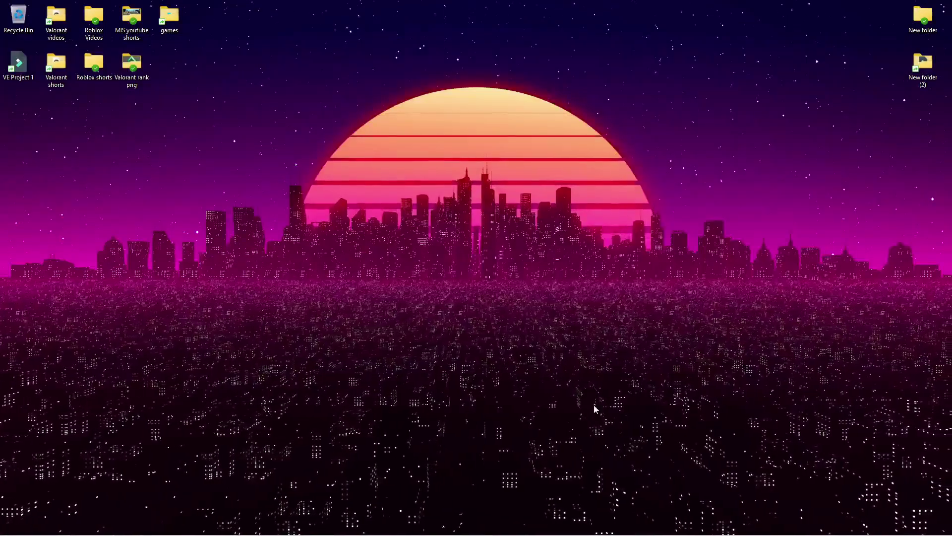
pyautogui.click(38, 524)
pyautogui.write('secur')
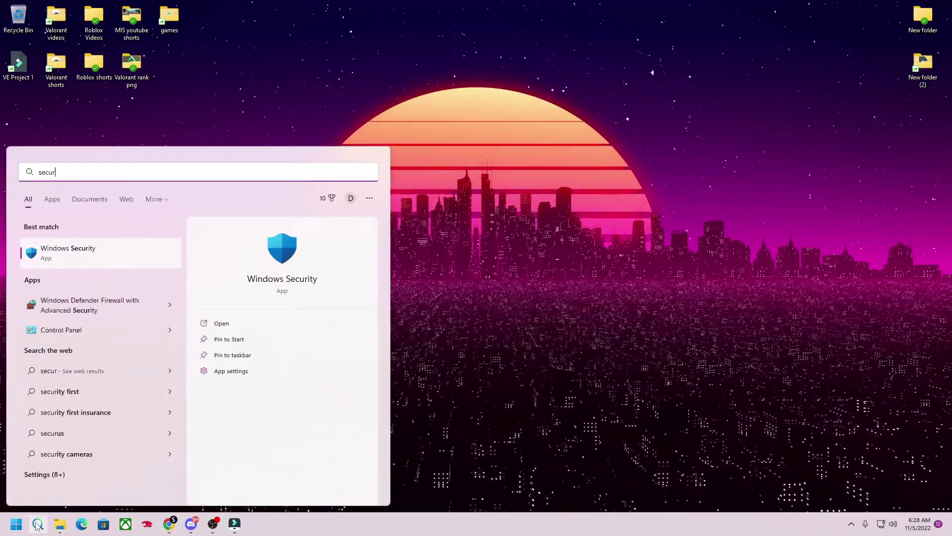
pyautogui.press('Return')
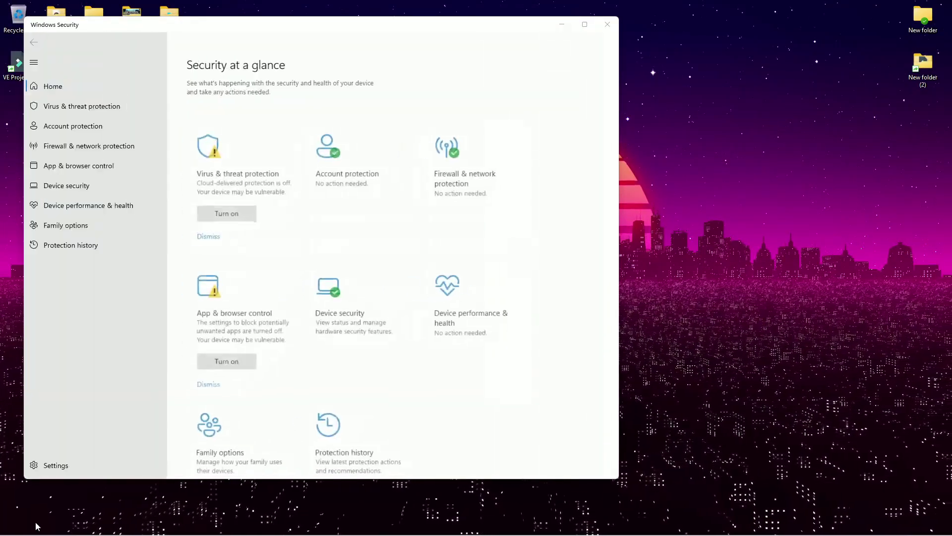
pyautogui.click(235, 193)
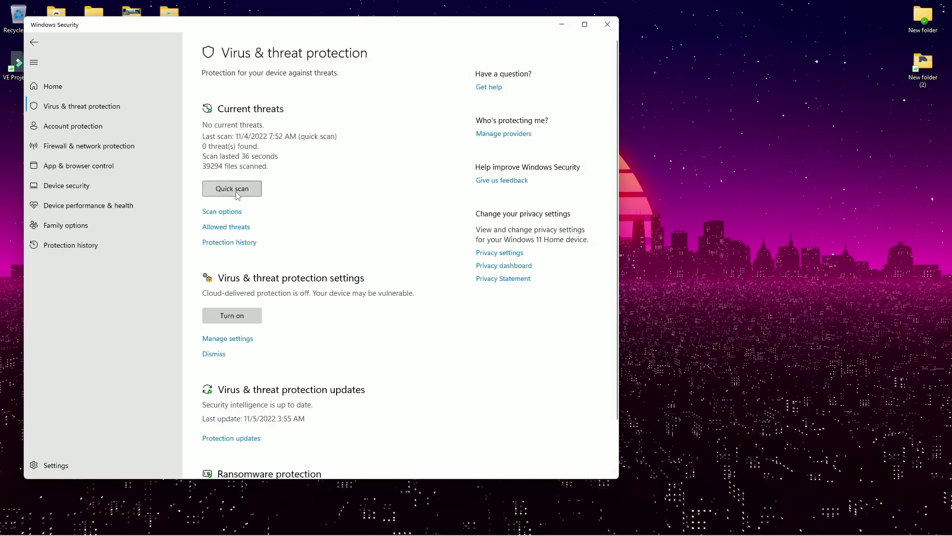
pyautogui.click(219, 340)
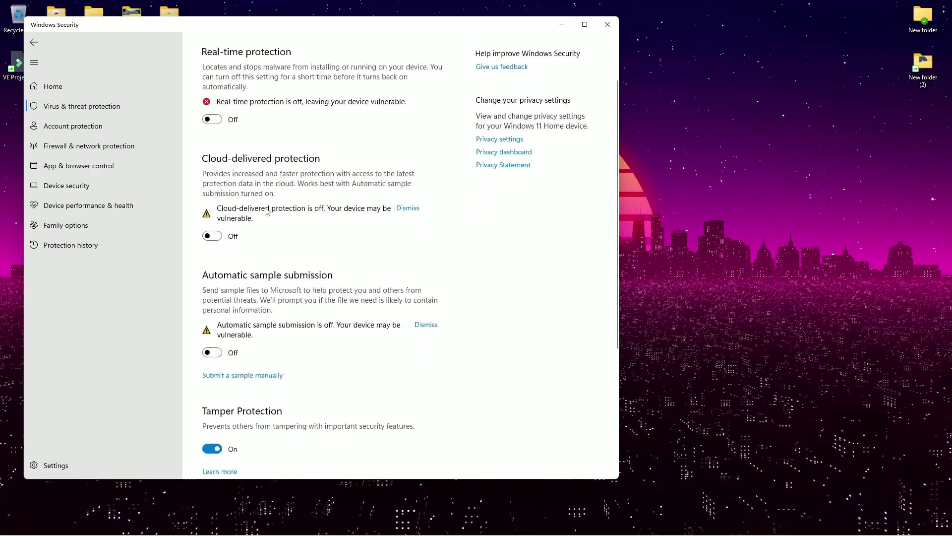
# Step: Switch on Real-time protection, Cloud-delivered protection and Automatic sample submission
pyautogui.scroll(3, 267, 212)
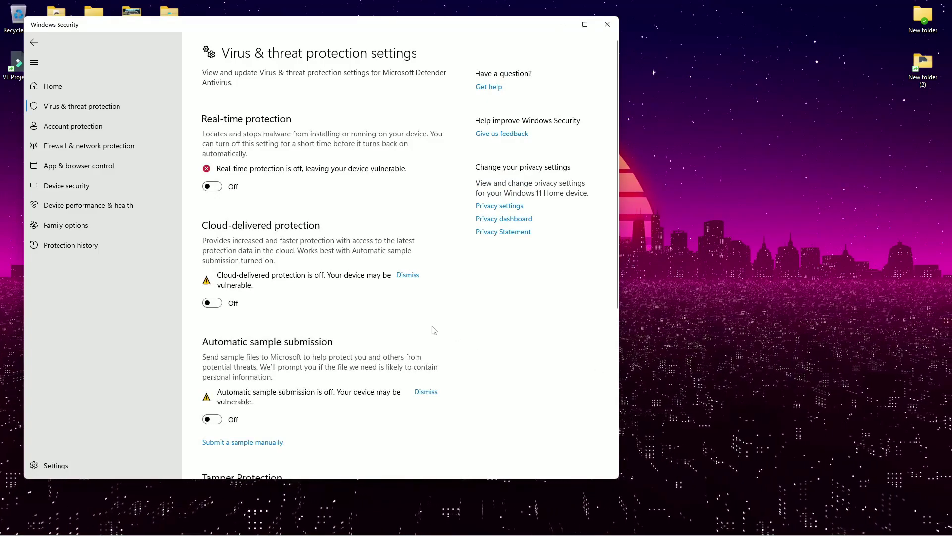
pyautogui.scroll(-4, 411, 222)
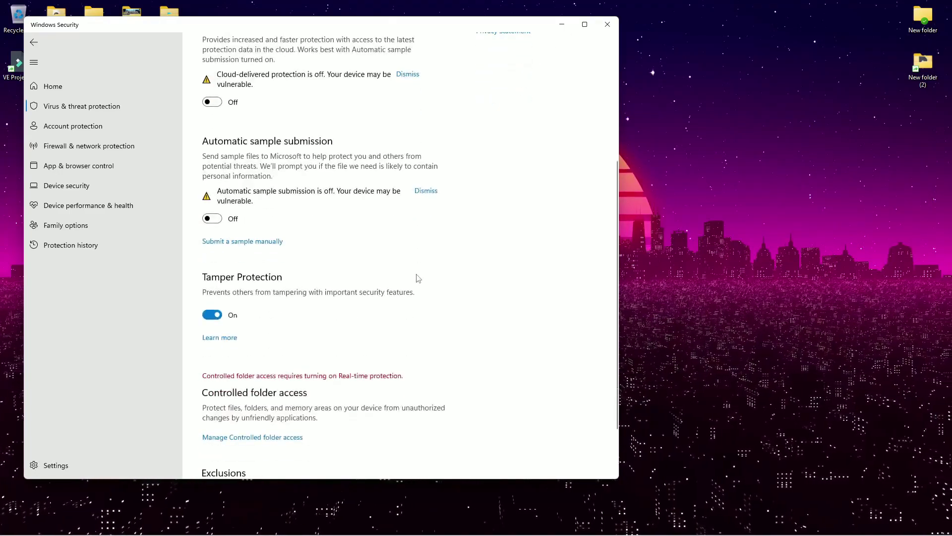
pyautogui.scroll(-2, 339, 262)
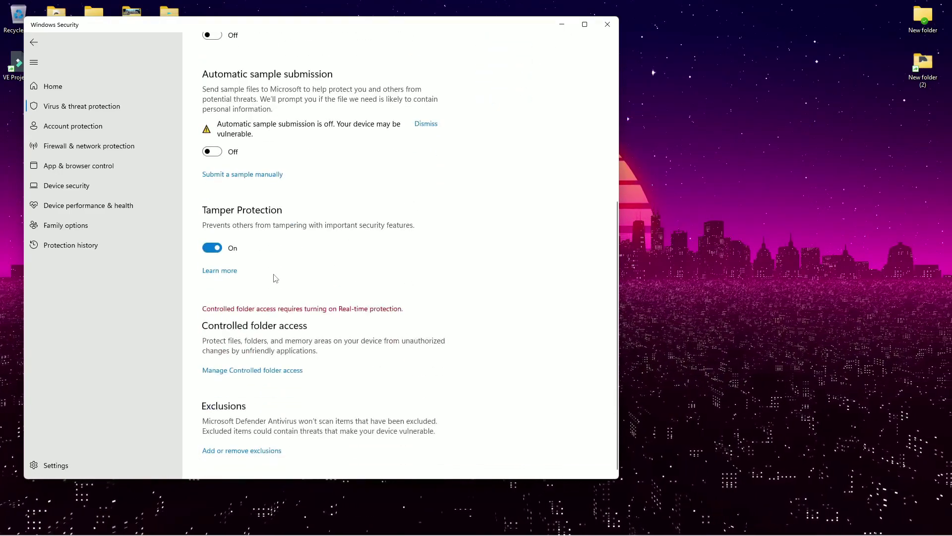
pyautogui.scroll(6, 282, 325)
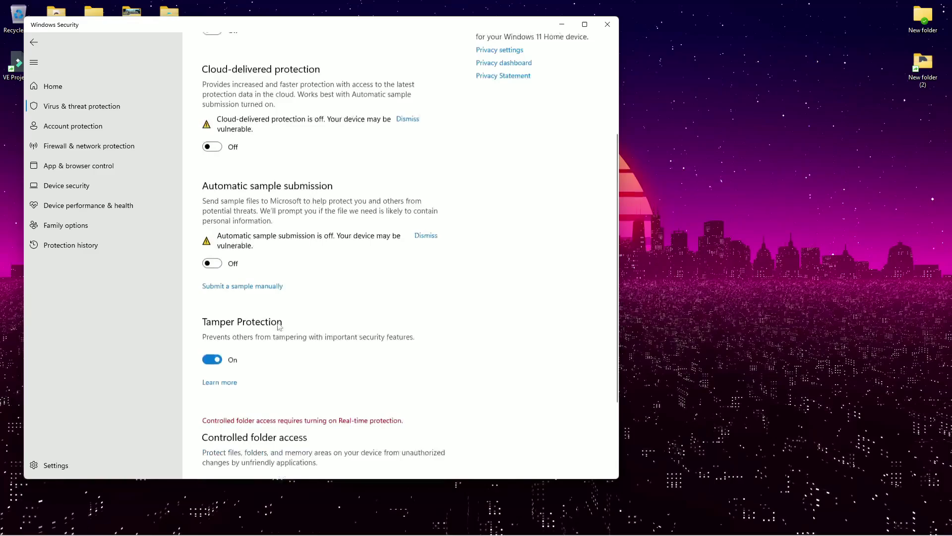
pyautogui.click(216, 187)
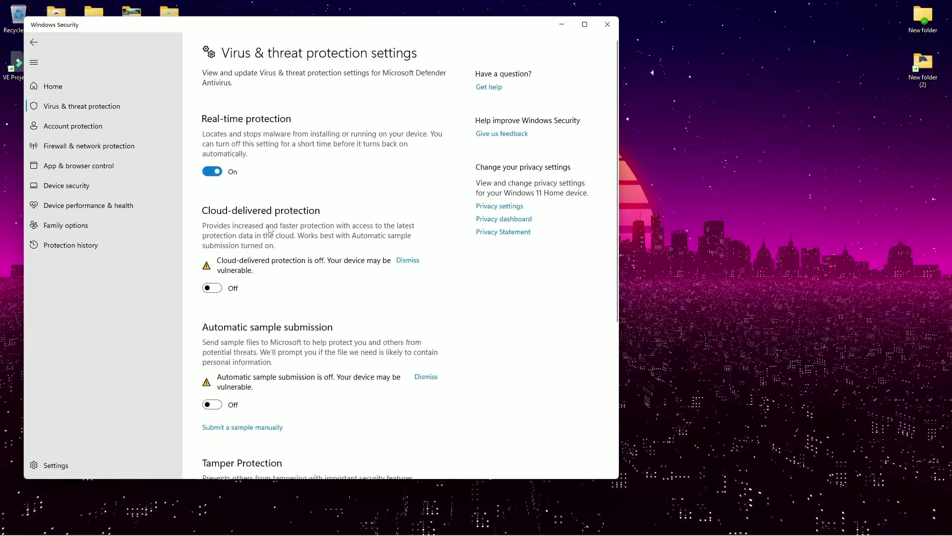
pyautogui.click(212, 288)
pyautogui.click(213, 385)
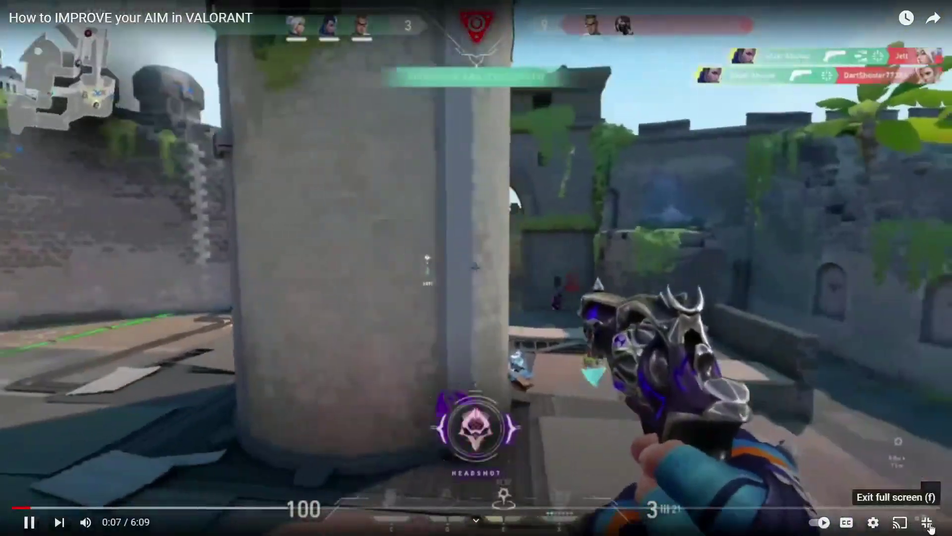
# Step: Exit full screen, subscribe to the channel, like the video and set notifications to All
pyautogui.click(926, 522)
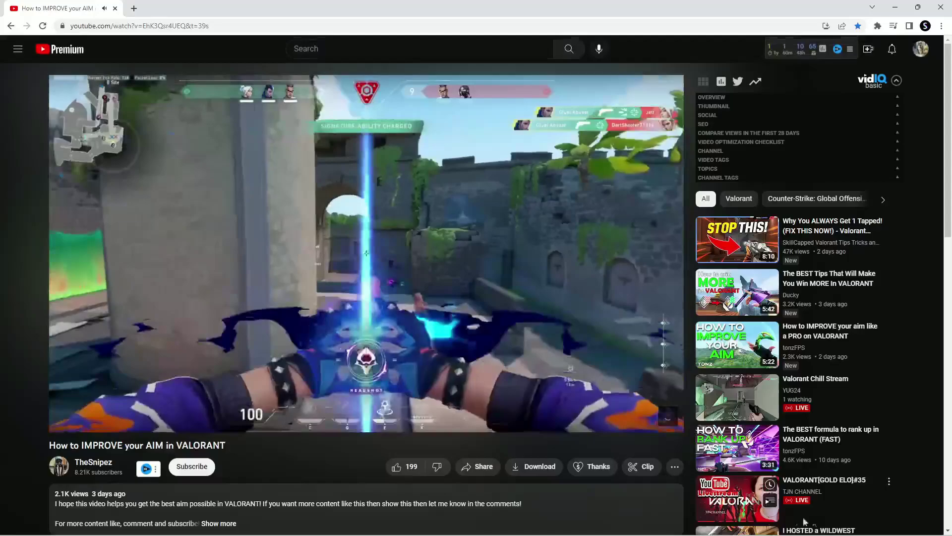
pyautogui.click(206, 467)
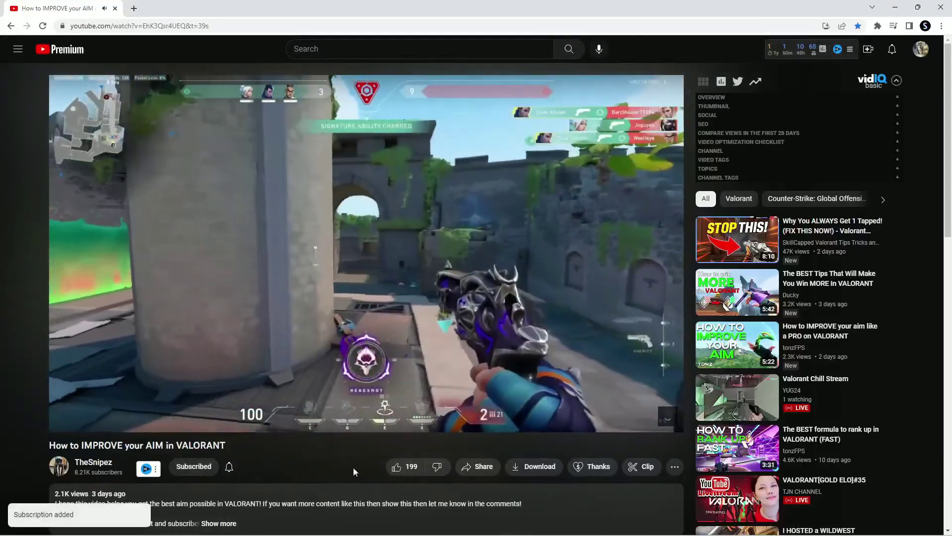
pyautogui.click(409, 469)
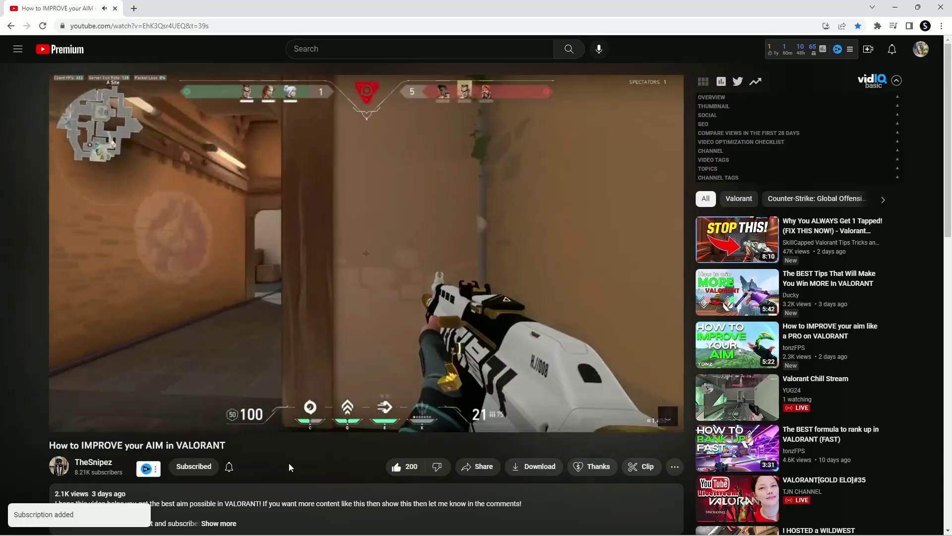
pyautogui.click(229, 466)
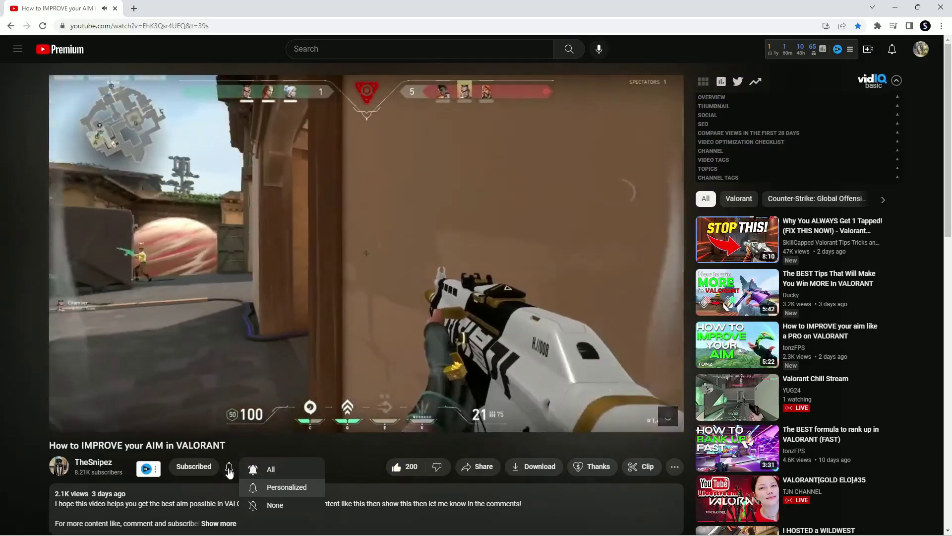
pyautogui.click(269, 467)
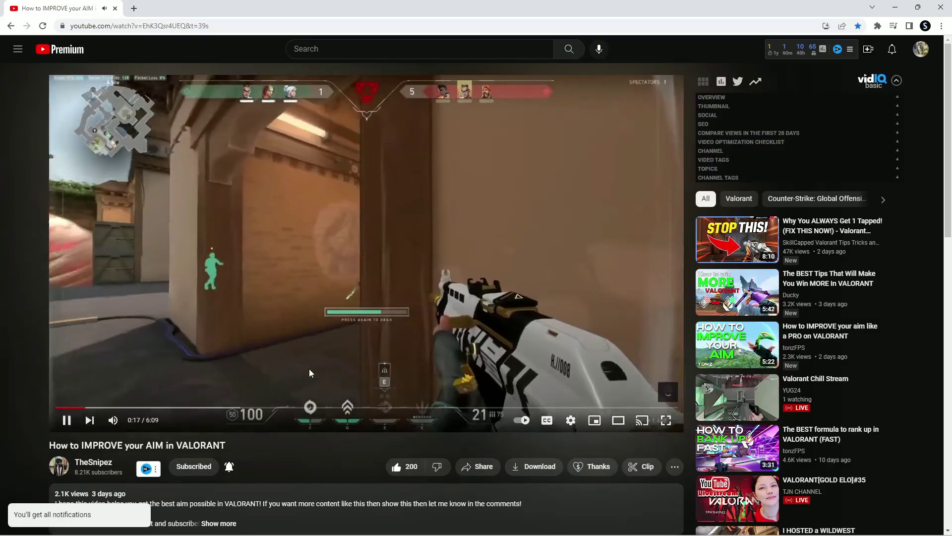
# Step: Pause the video, open the account switcher list, then minimize Chrome to the desktop
pyautogui.click(308, 369)
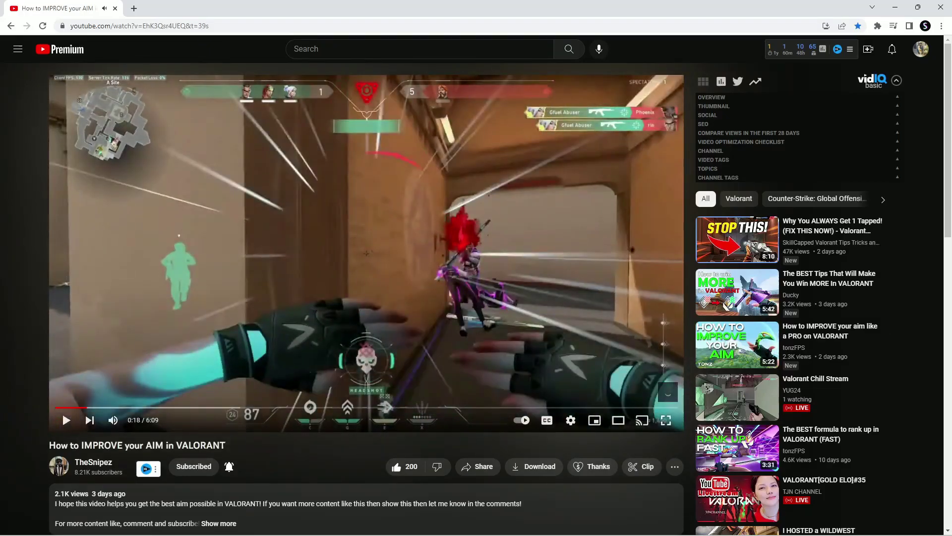
pyautogui.click(920, 56)
pyautogui.click(918, 151)
pyautogui.click(843, 131)
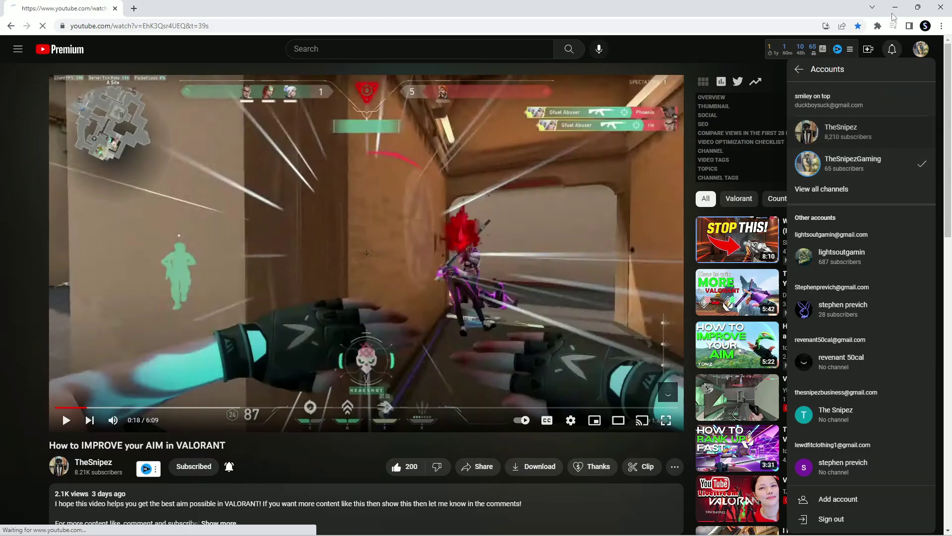
pyautogui.click(893, 14)
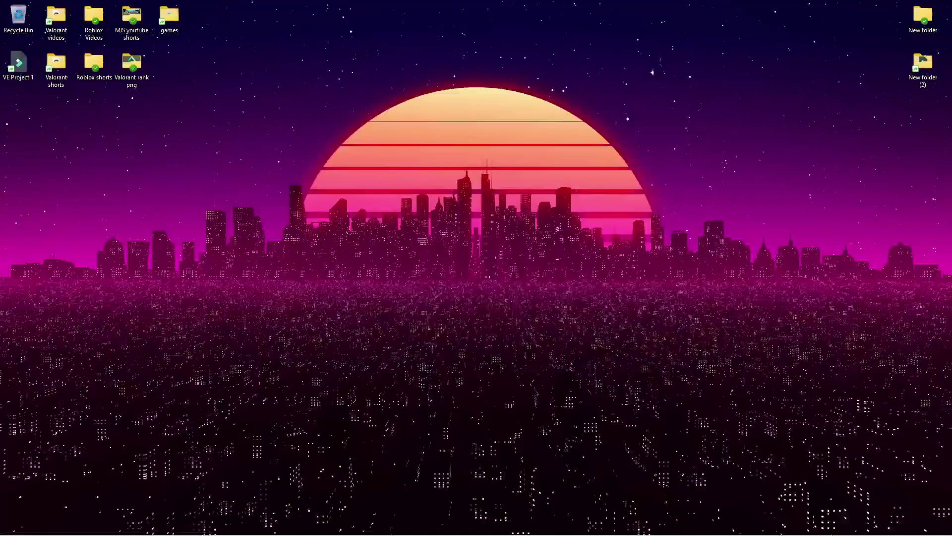
# Step: Launch NVIDIA Control Panel from the desktop context menu and accept its license agreement
pyautogui.rightClick(433, 324)
pyautogui.click(474, 473)
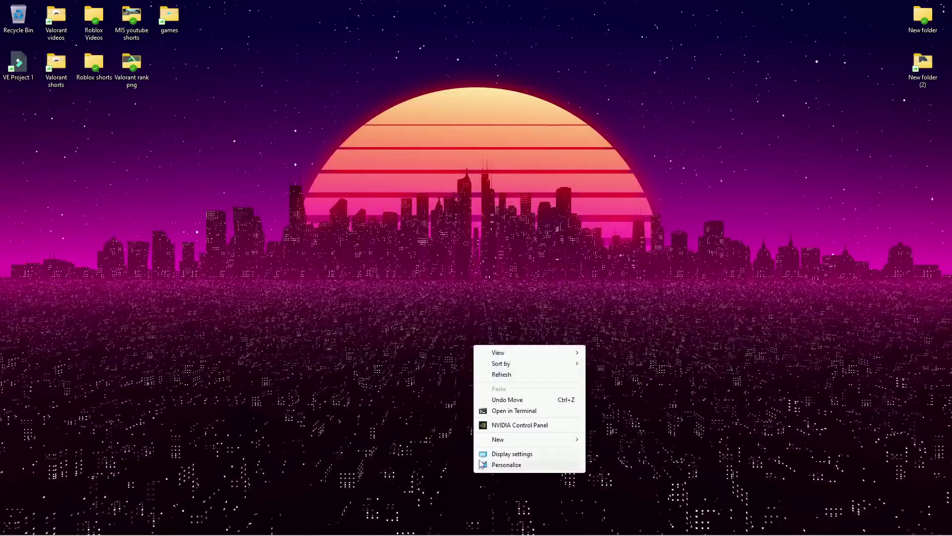
pyautogui.click(496, 425)
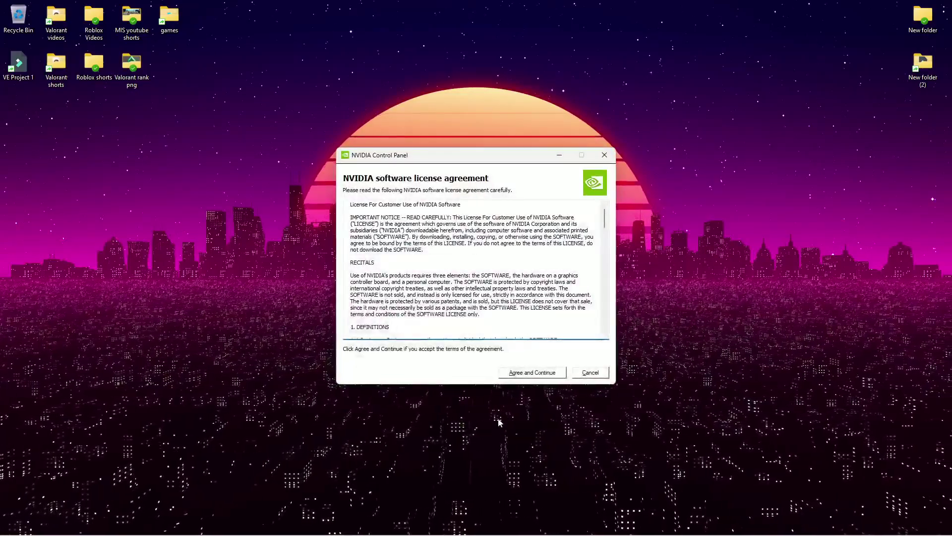
pyautogui.click(522, 373)
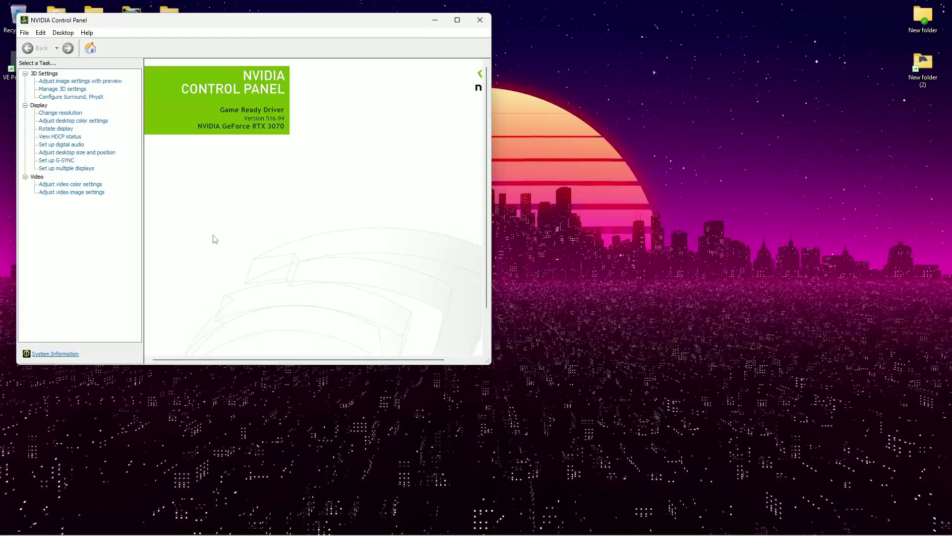
# Step: Uncheck Enable G-SYNC on the Set up G-SYNC page, then view Adjust image settings with preview
pyautogui.click(72, 161)
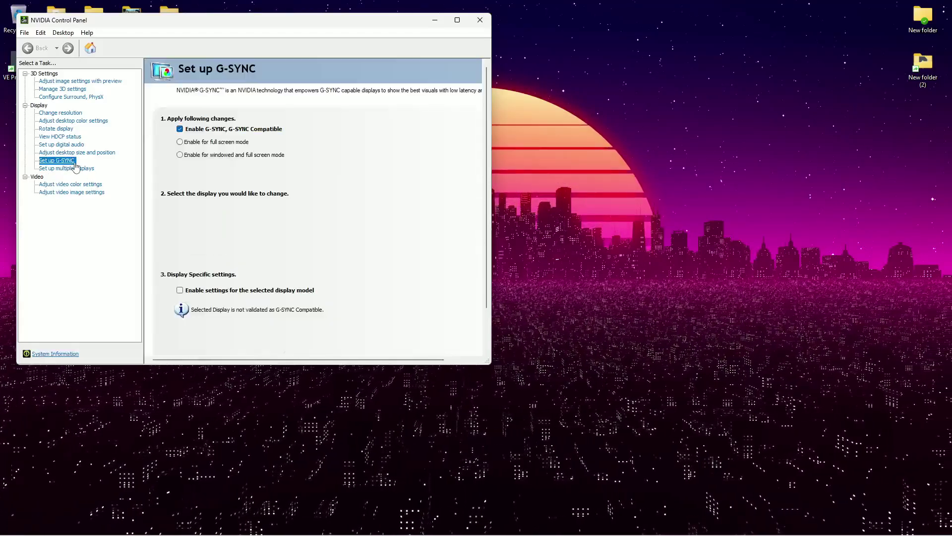
pyautogui.click(179, 129)
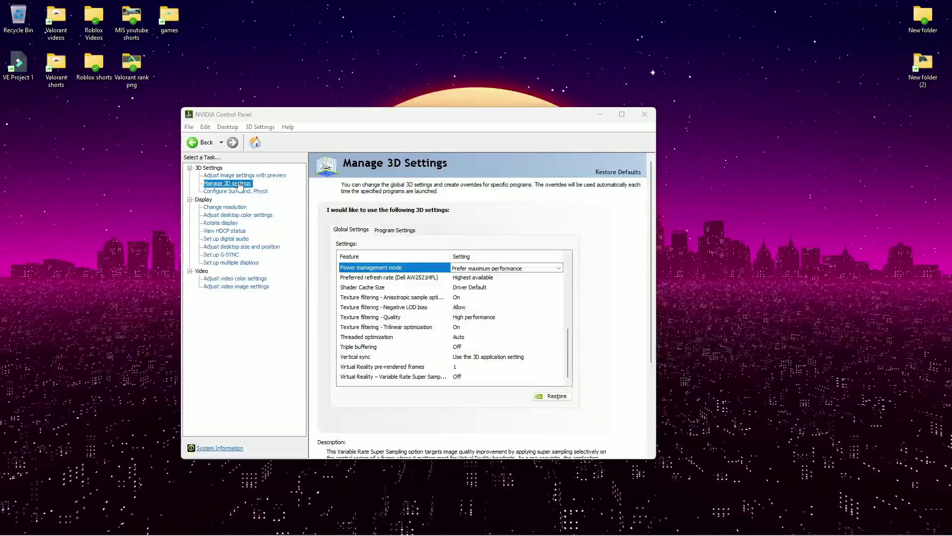
pyautogui.click(240, 175)
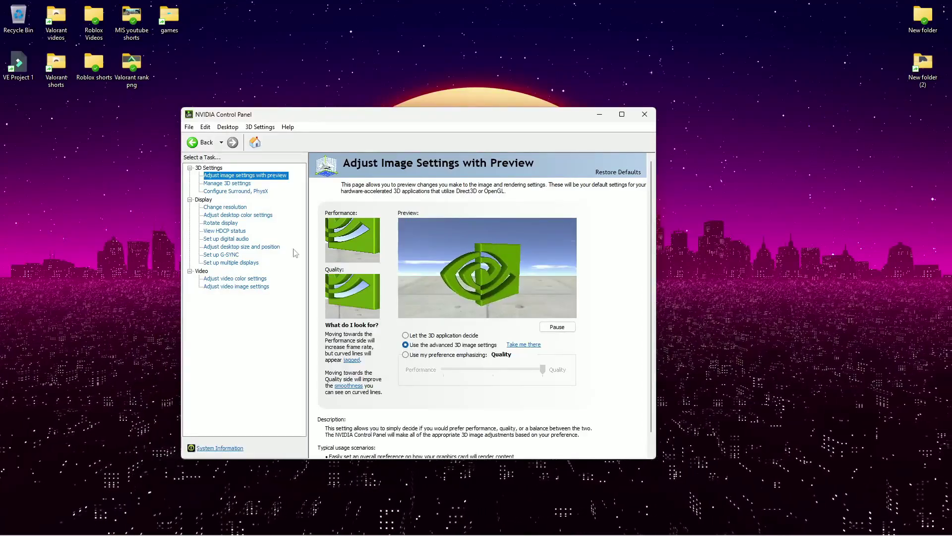
# Step: Review Manage 3D Settings Global Settings, confirming Power management mode is Prefer maximum performance
pyautogui.click(229, 184)
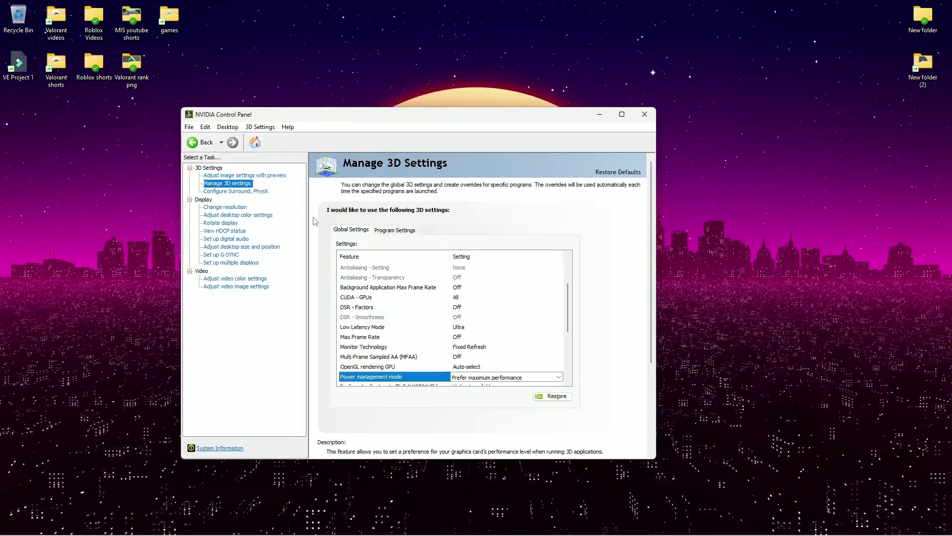
pyautogui.scroll(2, 407, 264)
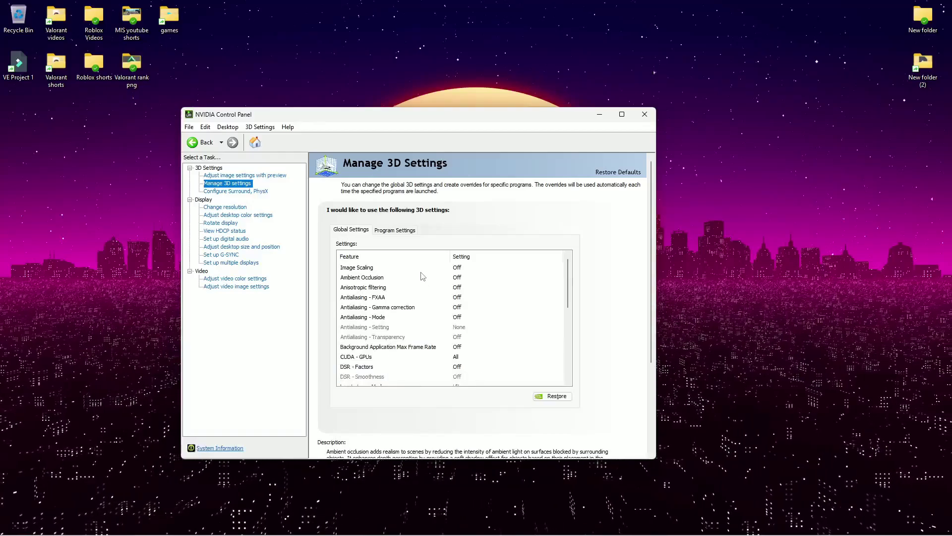
pyautogui.scroll(-1, 422, 276)
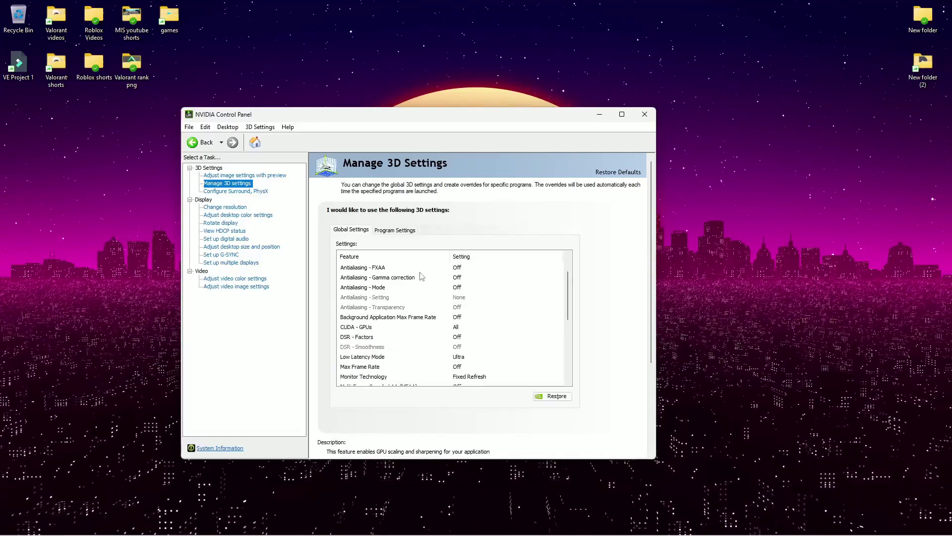
pyautogui.scroll(-1, 421, 276)
pyautogui.scroll(-1, 422, 276)
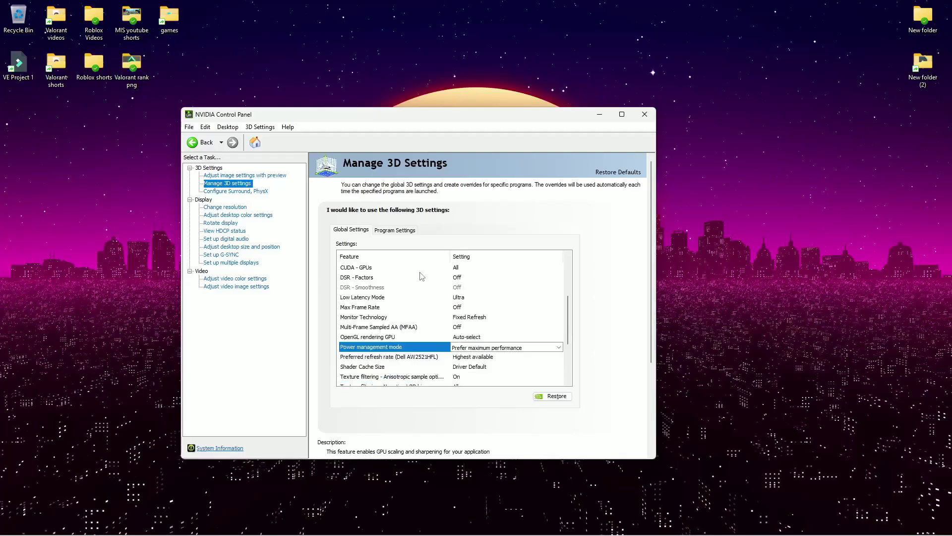
pyautogui.scroll(-1, 422, 276)
pyautogui.scroll(-1, 422, 275)
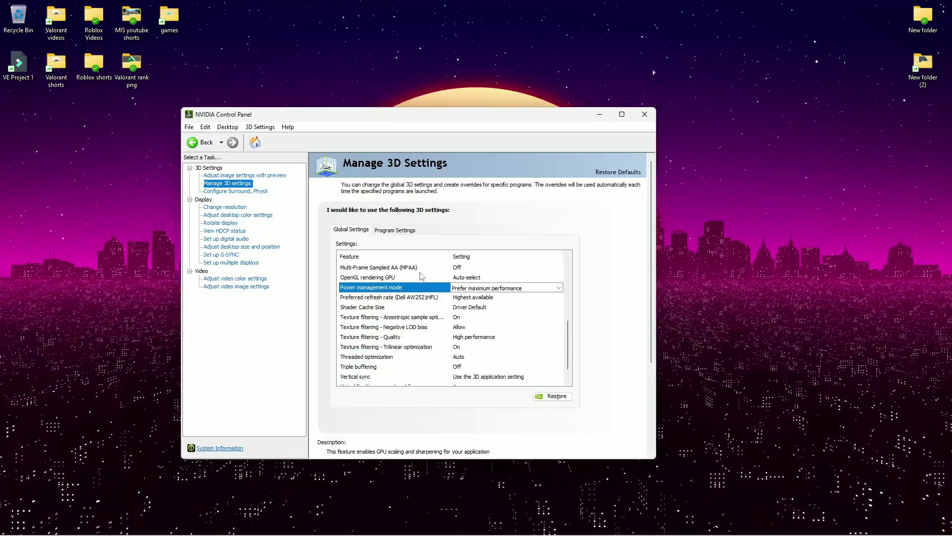
pyautogui.scroll(-1, 422, 276)
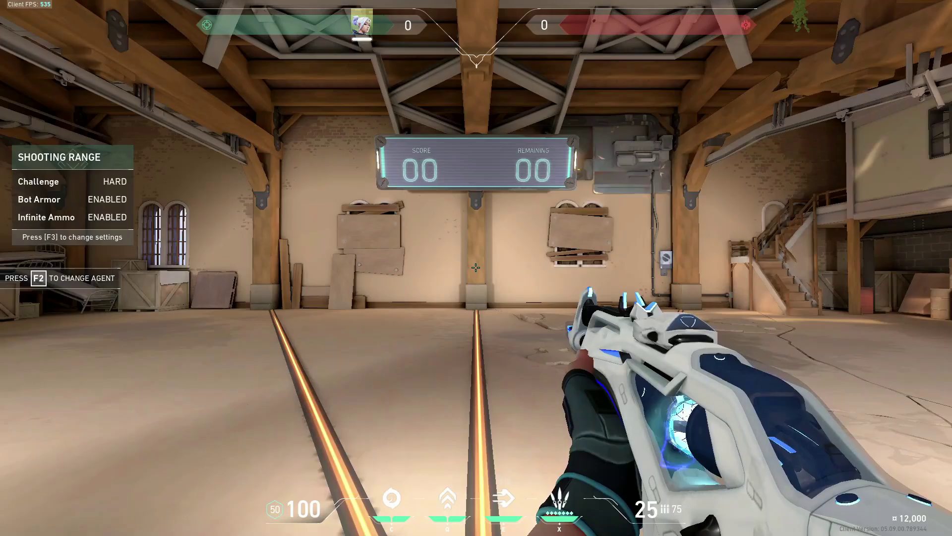
# Step: Bring up the VALORANT settings menu over the Range with Esc
pyautogui.press('Escape')
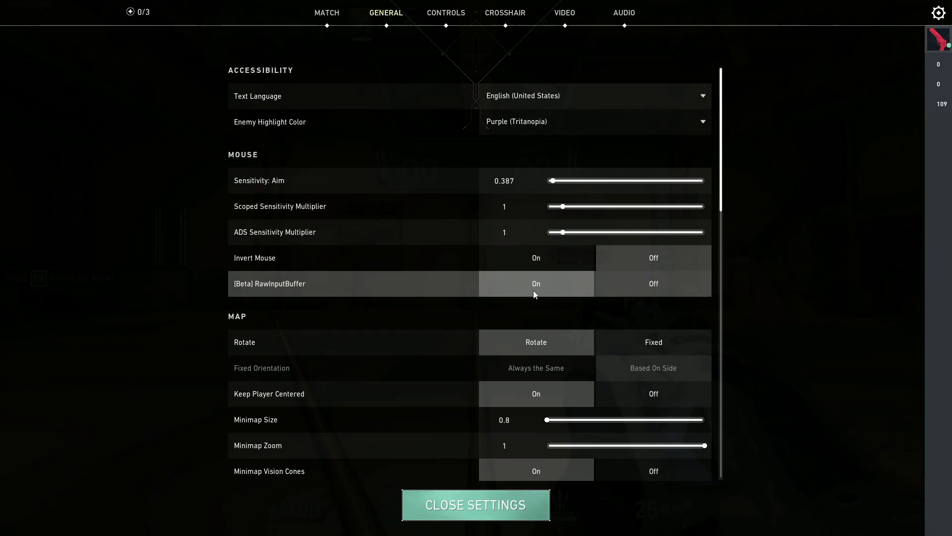
# Step: Scroll the General tab to confirm RawInputBuffer is On and Network Buffering is Minimum
pyautogui.scroll(-8, 534, 292)
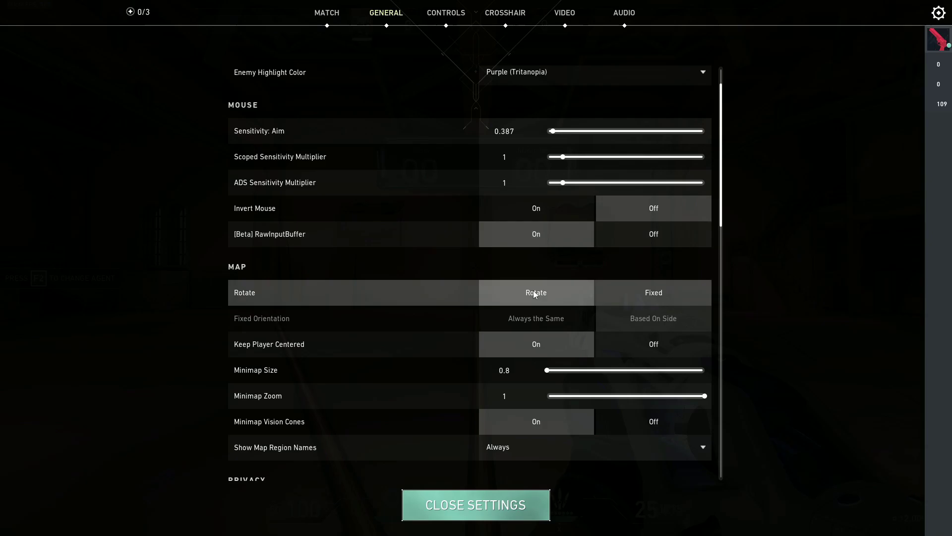
pyautogui.scroll(-3, 533, 294)
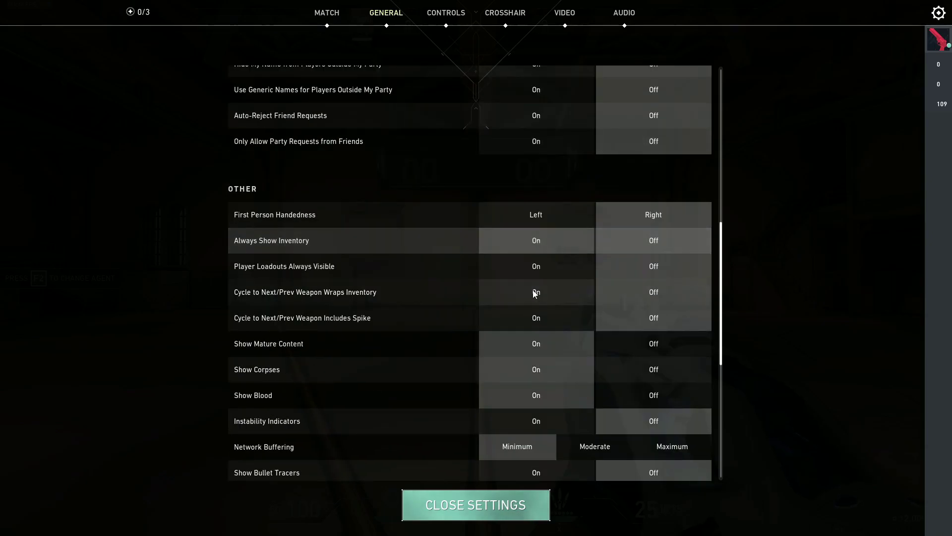
# Step: Launch Task Manager from a 'task Manager' Start search and maximize it
pyautogui.press('super')
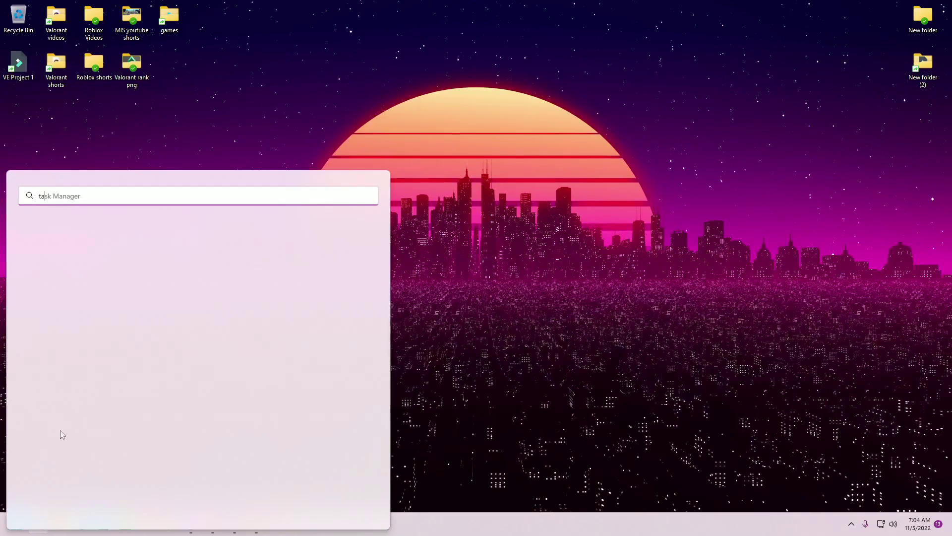
pyautogui.write('task Manager')
pyautogui.click(65, 275)
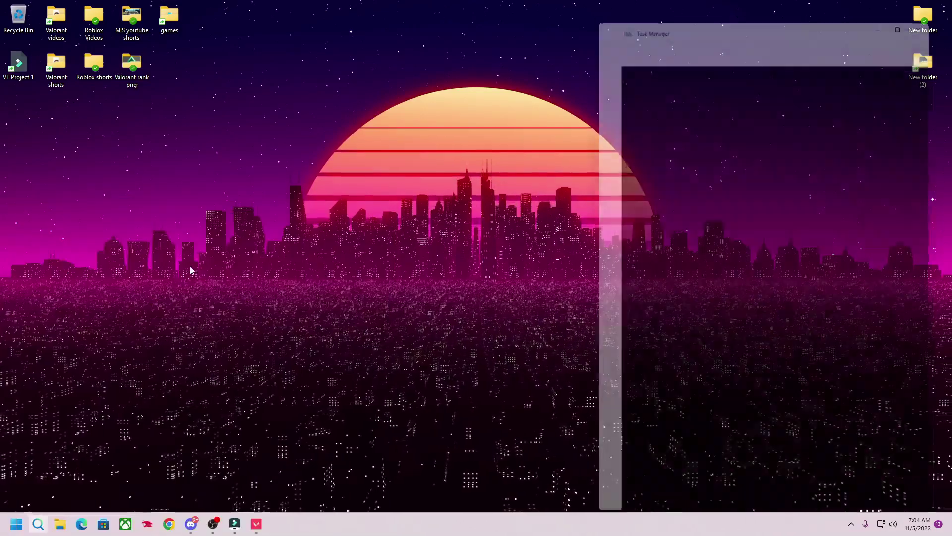
pyautogui.moveTo(645, 7); pyautogui.dragTo(520, 9)
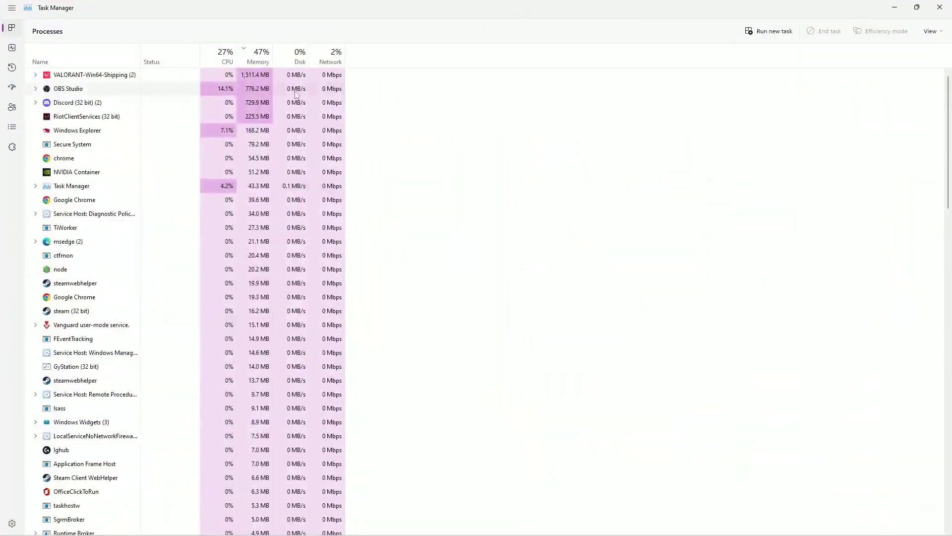
# Step: Sort processes by the Network column and select Discord, the top network user
pyautogui.click(325, 58)
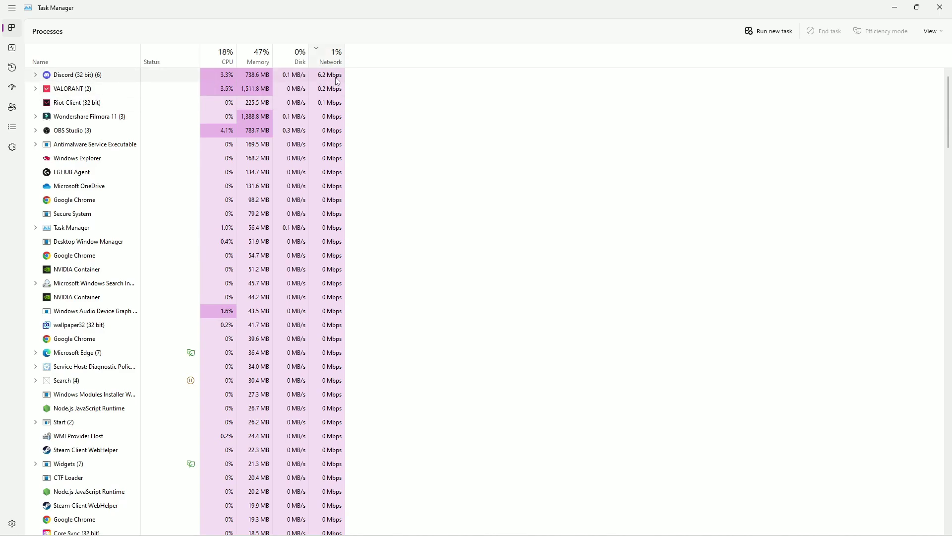
pyautogui.click(336, 77)
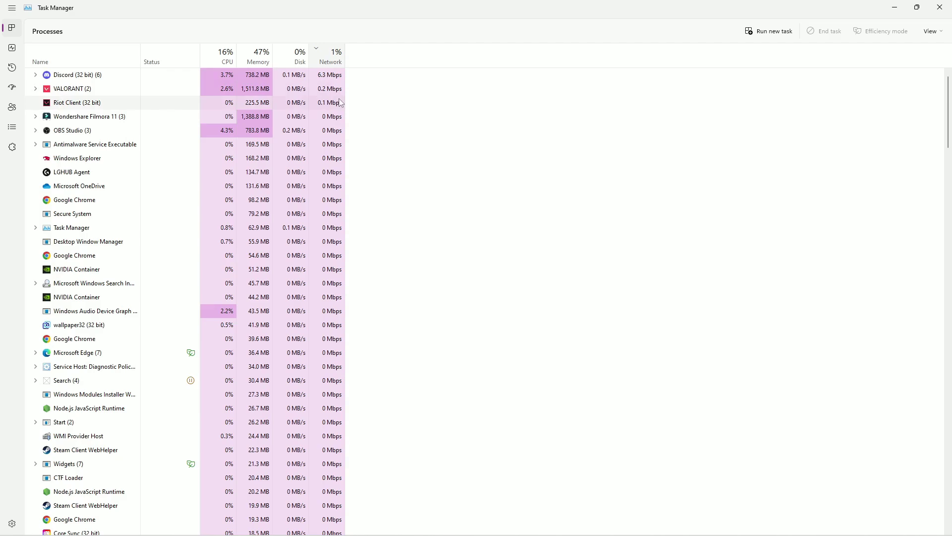
pyautogui.click(337, 79)
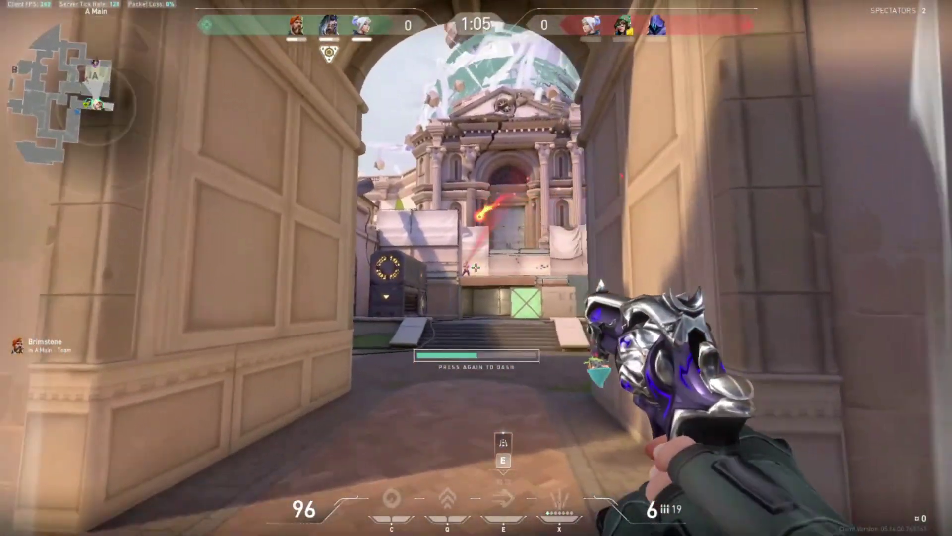
# Step: Fire the Sheriff at the enemy ahead, reload, Tailwind-dash across site and move toward the crates
pyautogui.click(476, 267)
pyautogui.click(475, 268)
pyautogui.click(476, 267)
pyautogui.click(475, 268)
pyautogui.press('r')
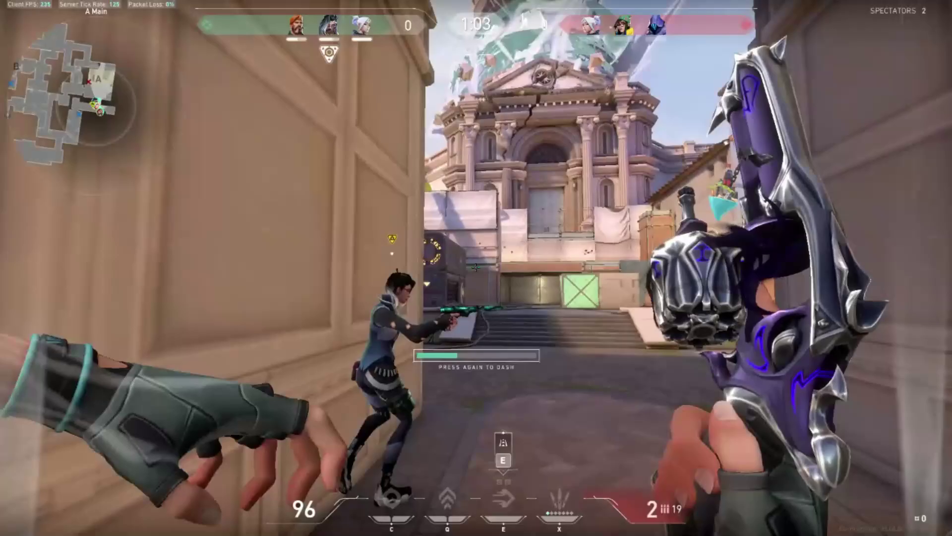
pyautogui.press('e')
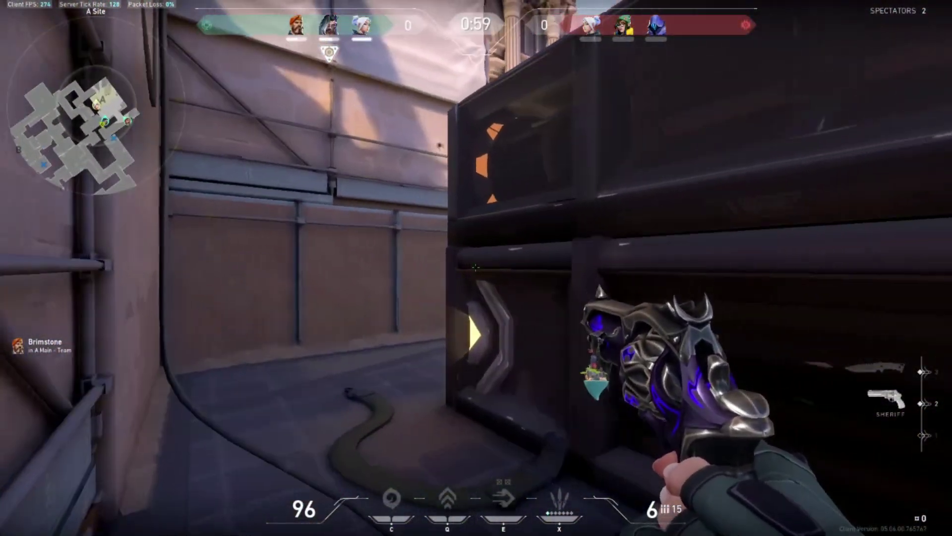
pyautogui.press('d')
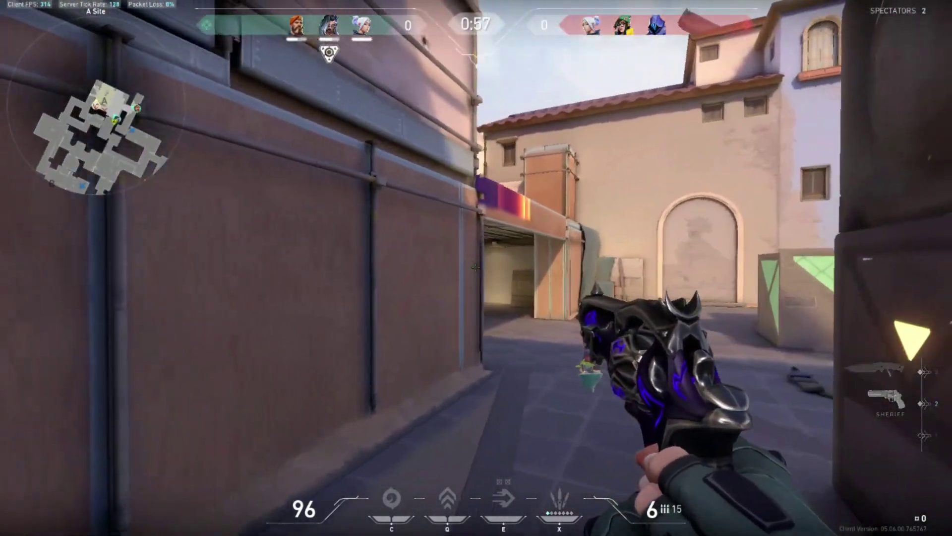
pyautogui.press('w')
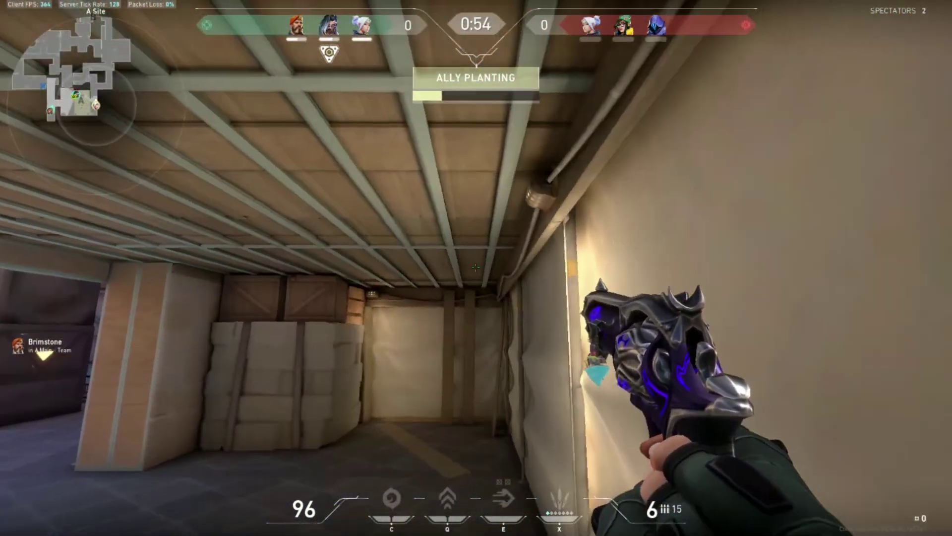
# Step: Shoot enemies on A Site, fall back under the overhang and kill the enemy at the archway
pyautogui.click(476, 268)
pyautogui.click(475, 268)
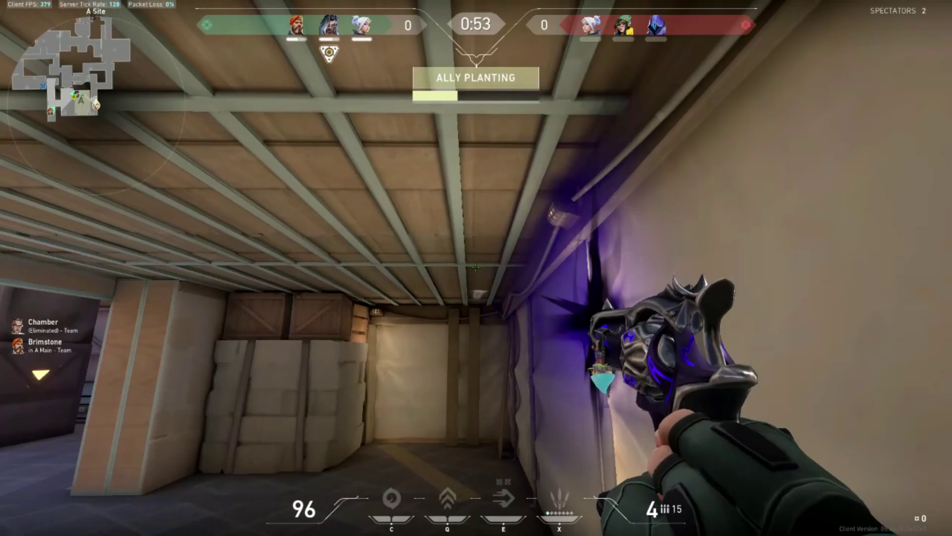
pyautogui.click(475, 268)
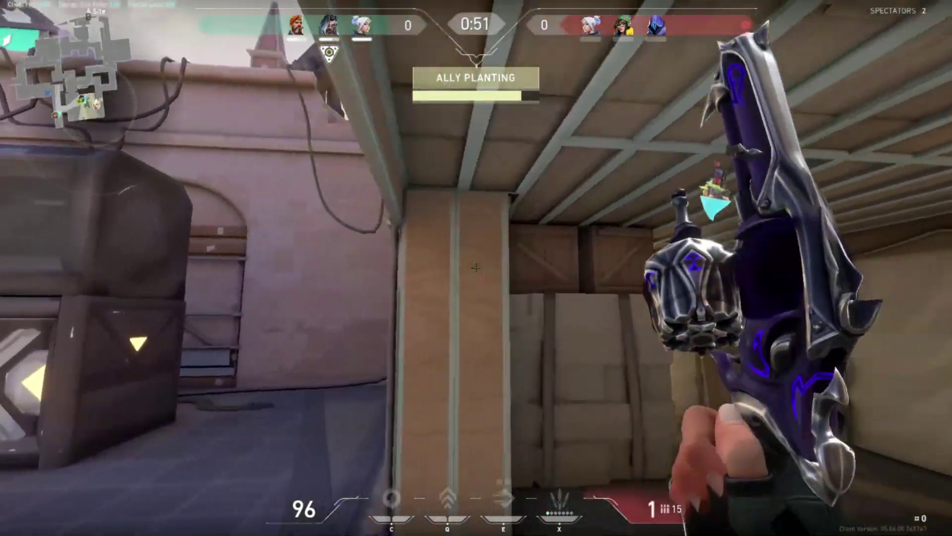
pyautogui.press('e')
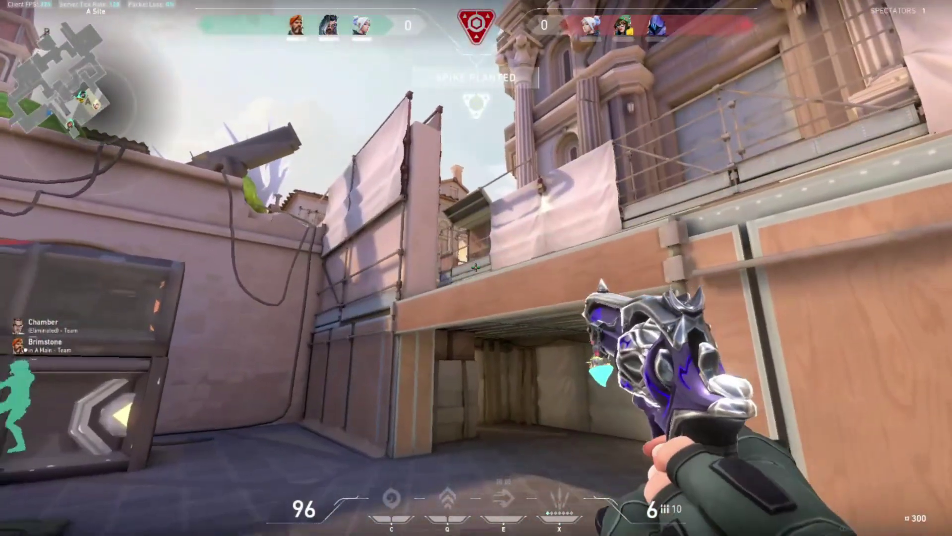
pyautogui.click(475, 268)
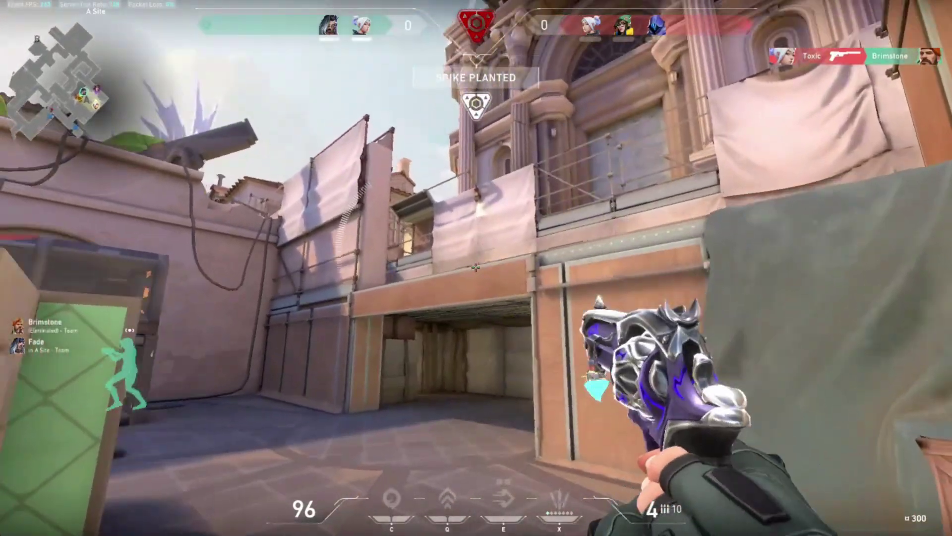
pyautogui.press('s')
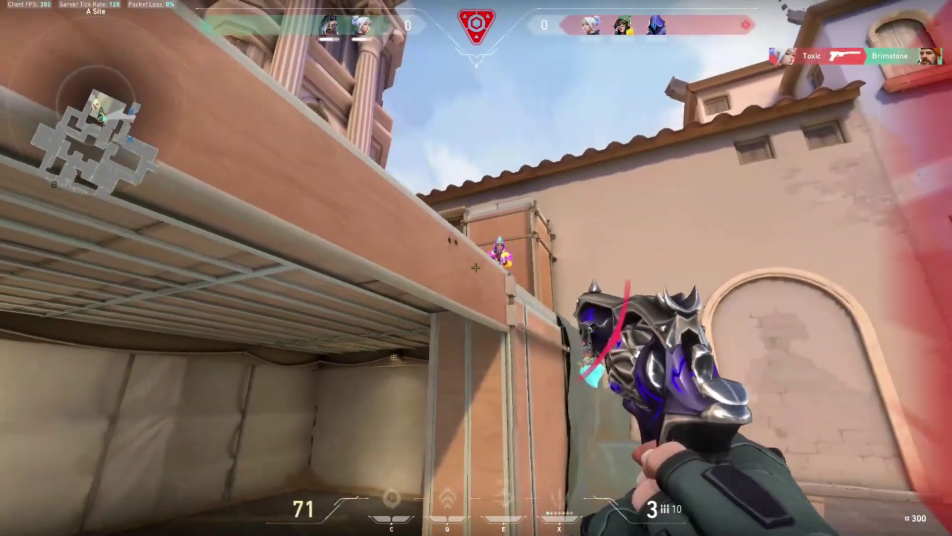
pyautogui.click(476, 268)
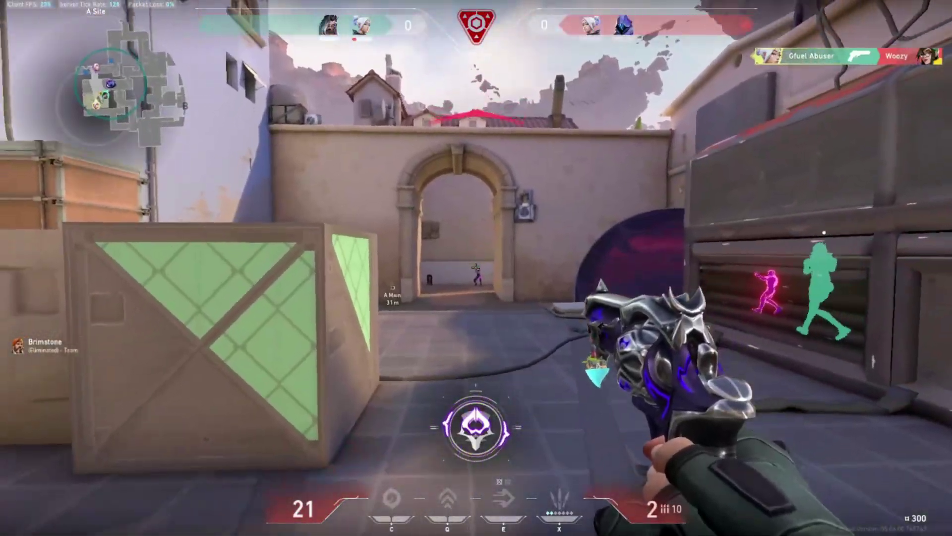
pyautogui.click(475, 268)
pyautogui.press('r')
# Step: Peek the archway from behind the crate, reload, push into the smoke and view the scoreboard after dying
pyautogui.press('e')
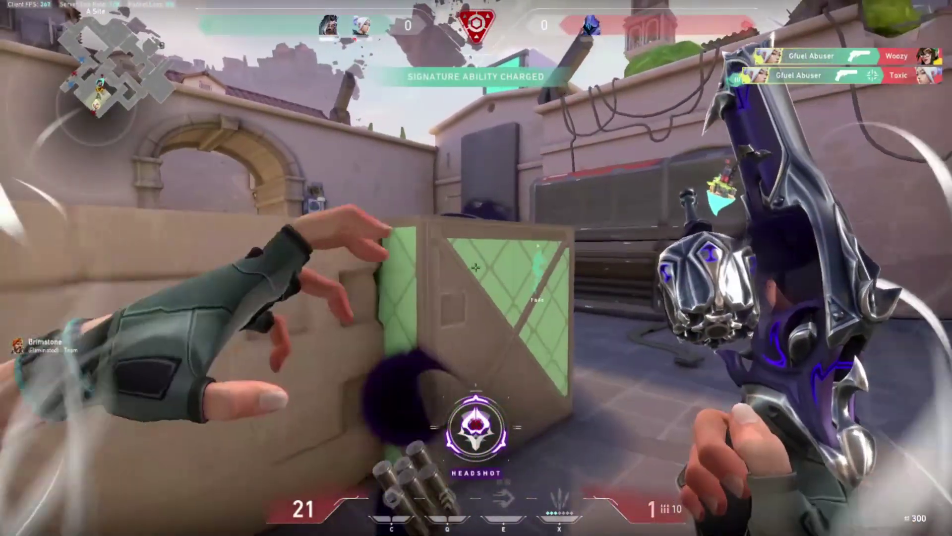
pyautogui.press('a')
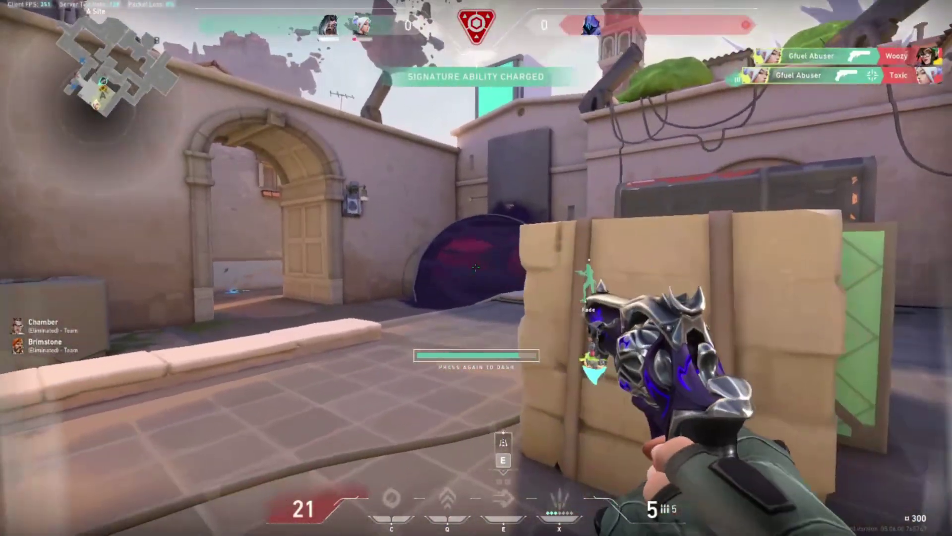
pyautogui.press('d')
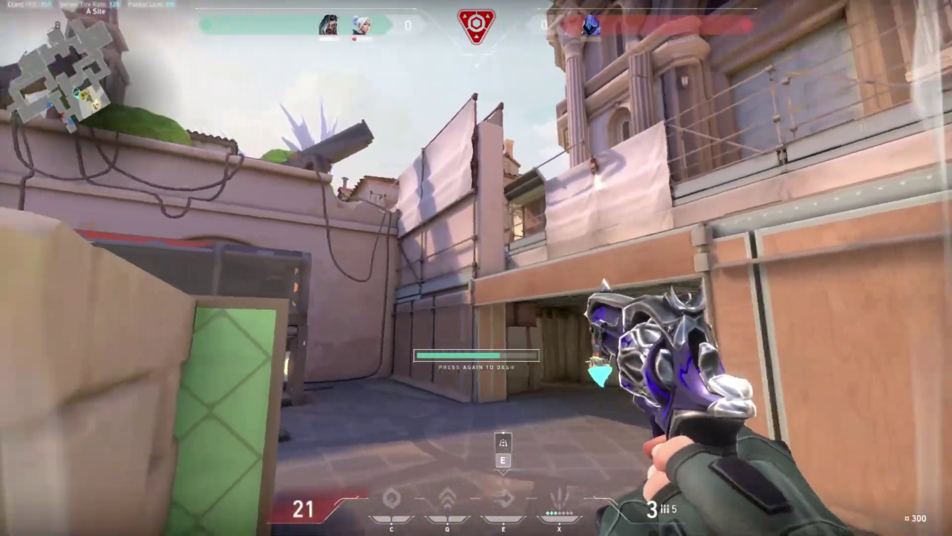
pyautogui.press('a')
pyautogui.press('d')
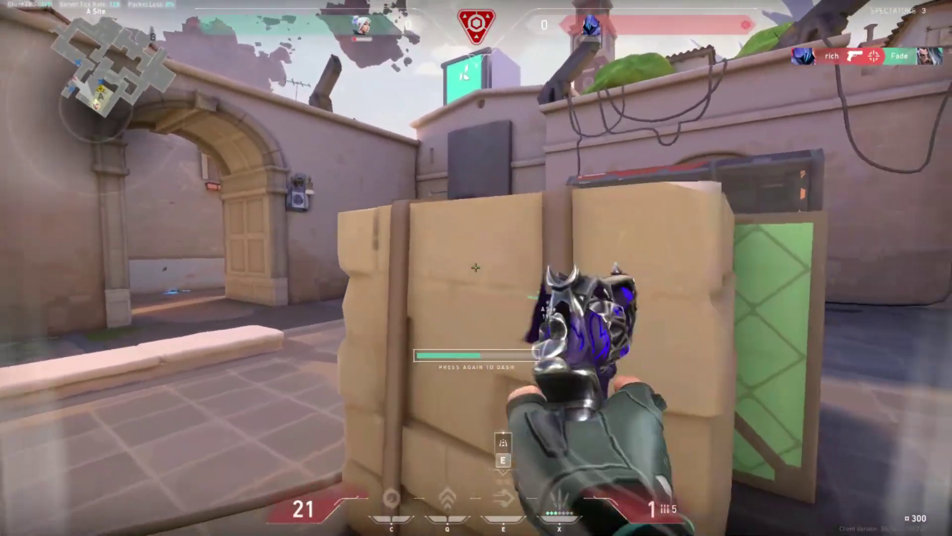
pyautogui.press('r')
pyautogui.press('a')
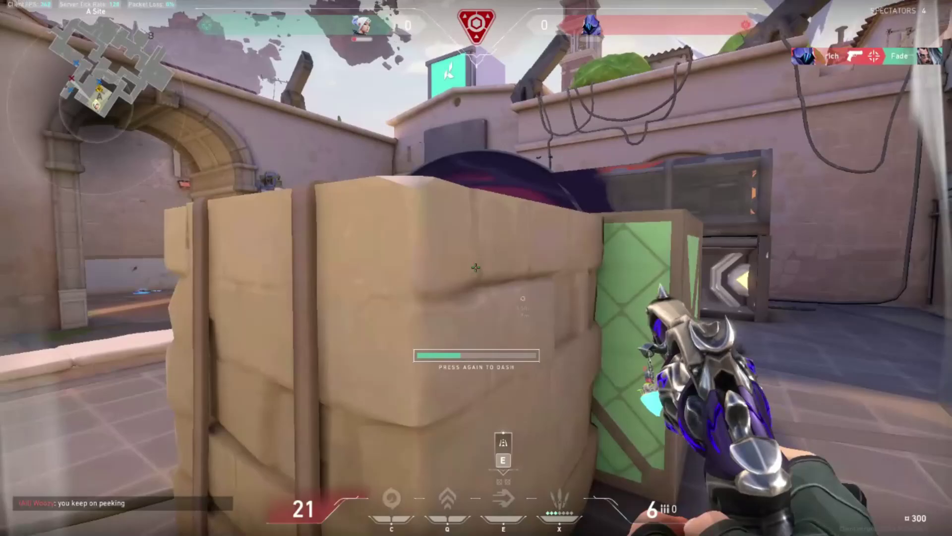
pyautogui.press('w')
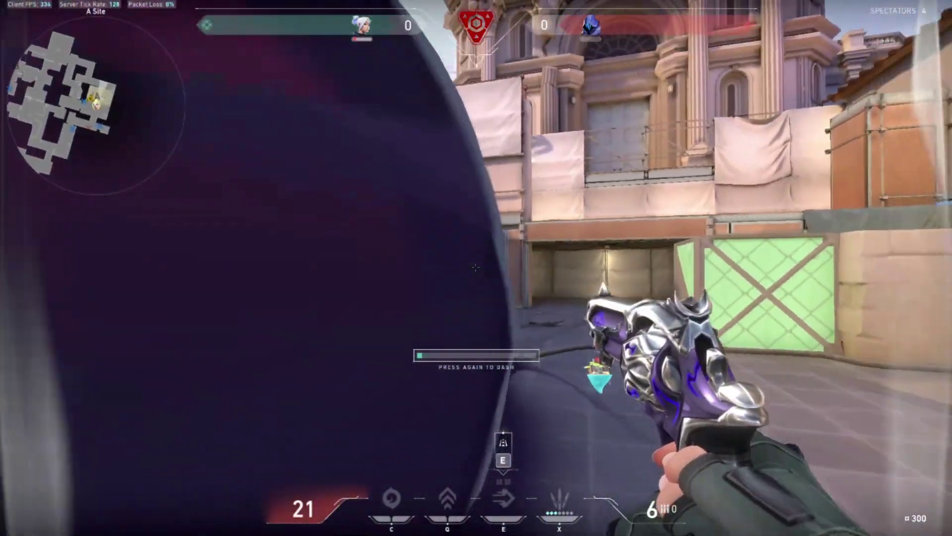
pyautogui.press('Tab')
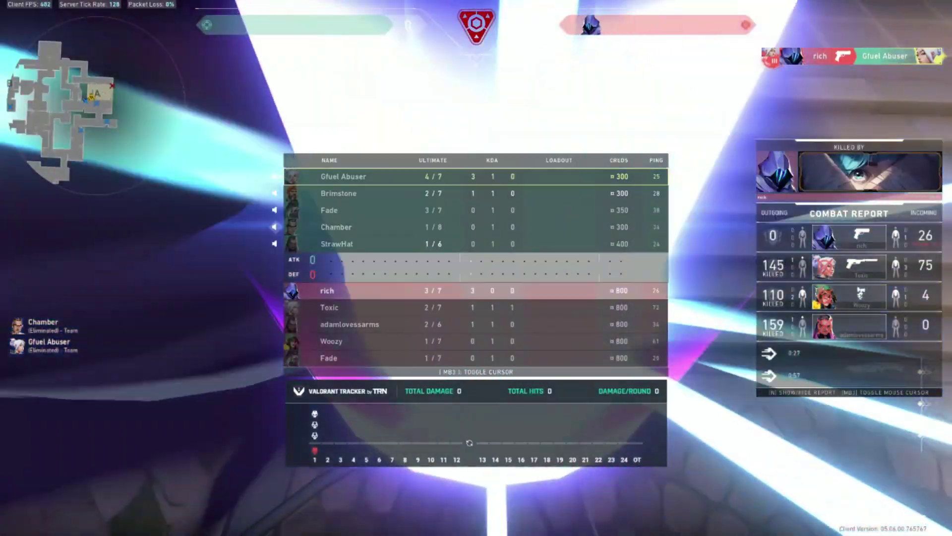